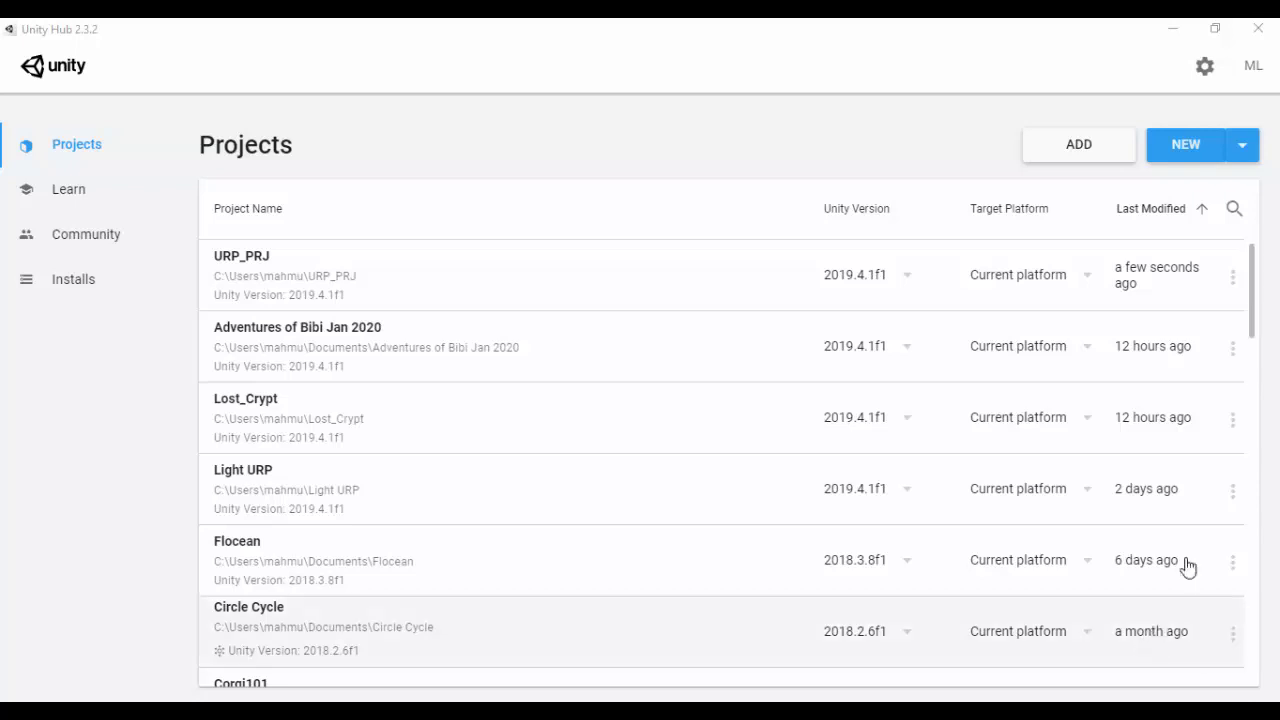
# Create a new project from the 2D template, named urp_manual
pyautogui.click(1178, 158)
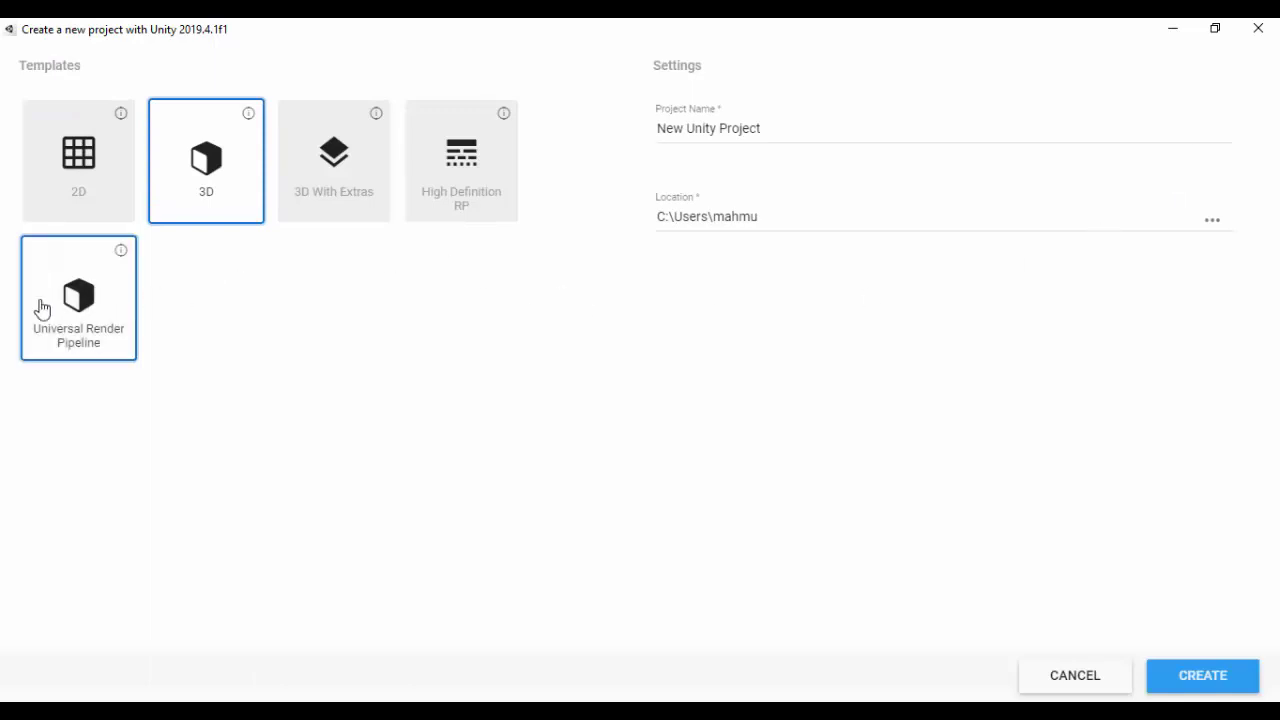
pyautogui.click(86, 180)
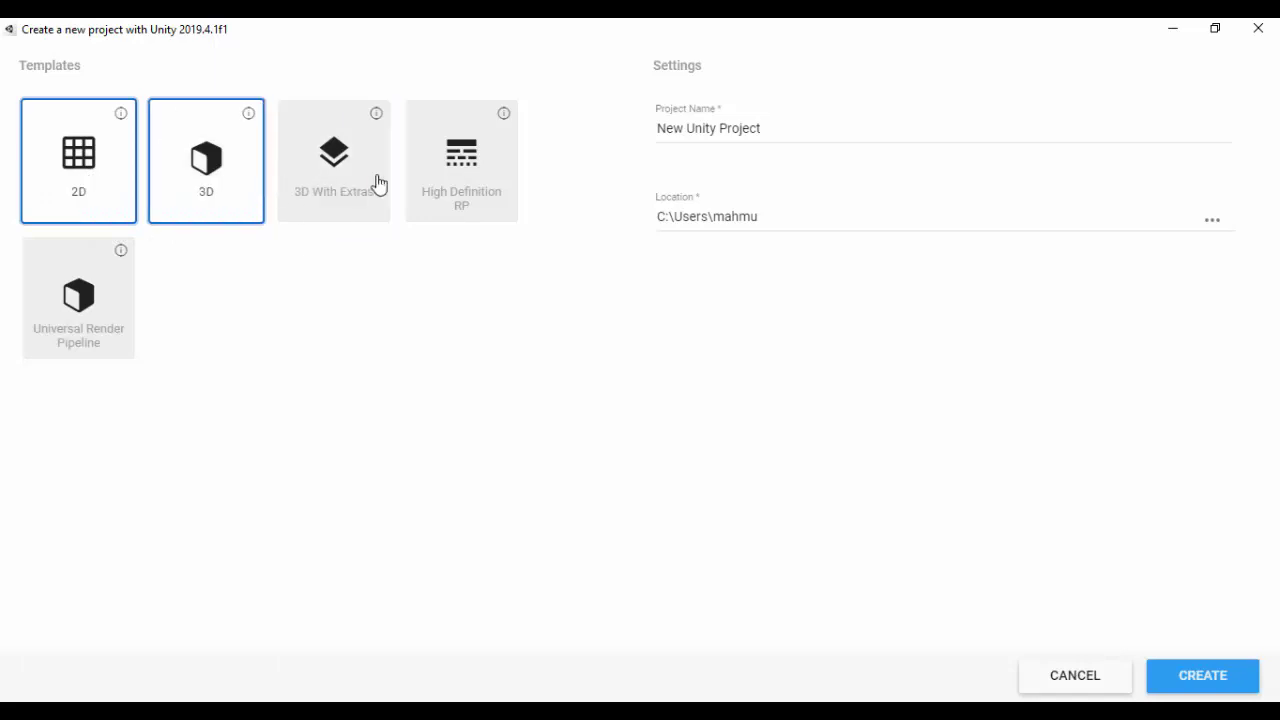
pyautogui.click(773, 127)
pyautogui.moveTo(773, 127); pyautogui.dragTo(654, 122)
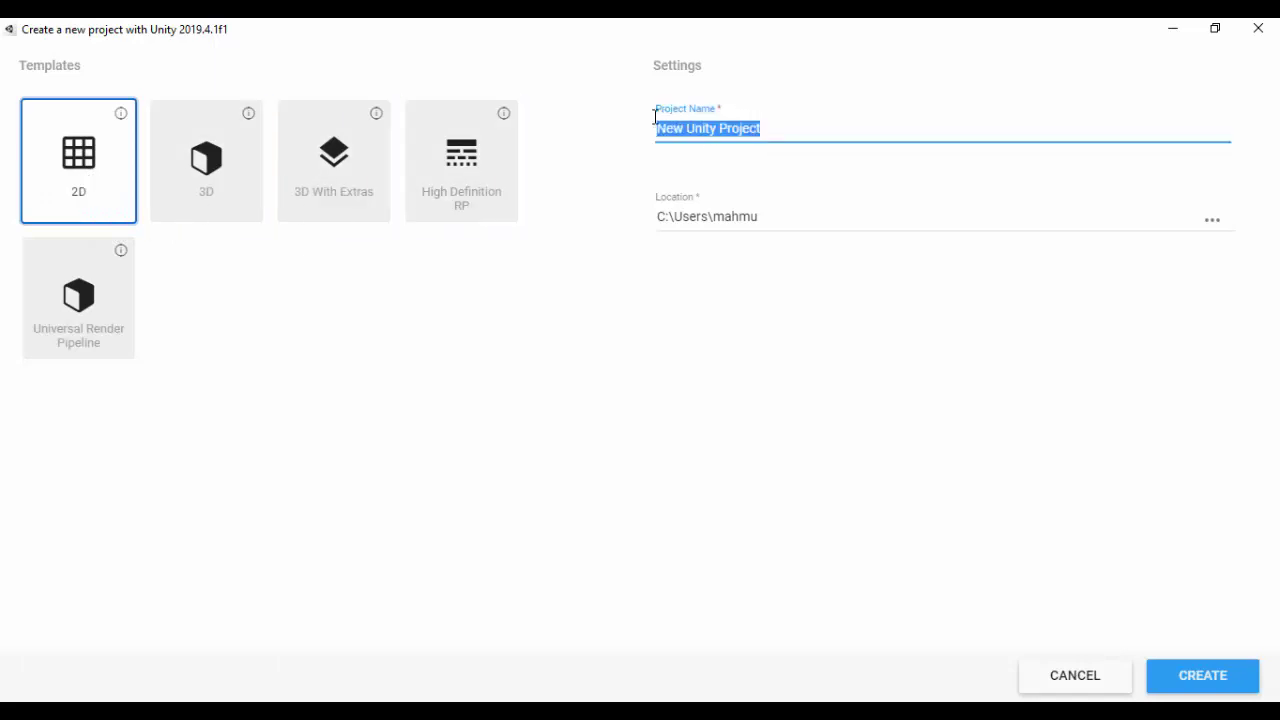
pyautogui.press('BackSpace')
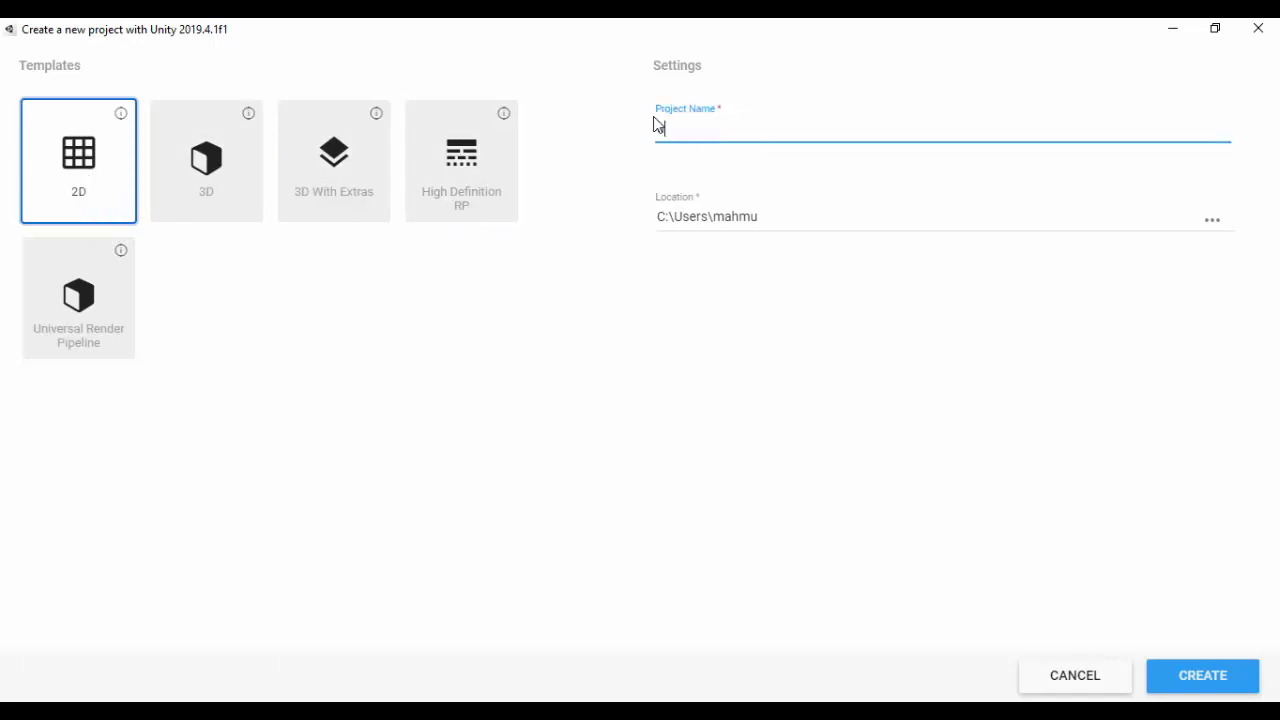
pyautogui.write('urp_manual')
pyautogui.click(1190, 684)
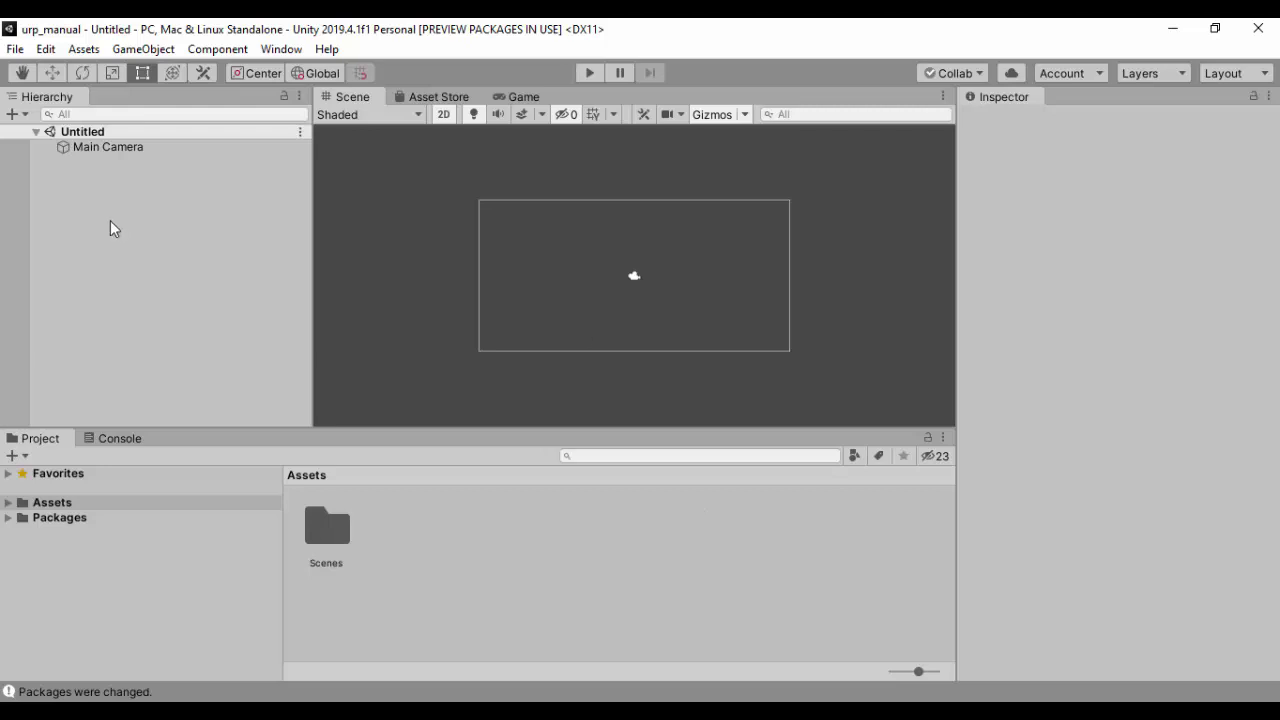
# Install the Universal RP 7.3.1 package from the Package Manager and close the package window
pyautogui.click(281, 49)
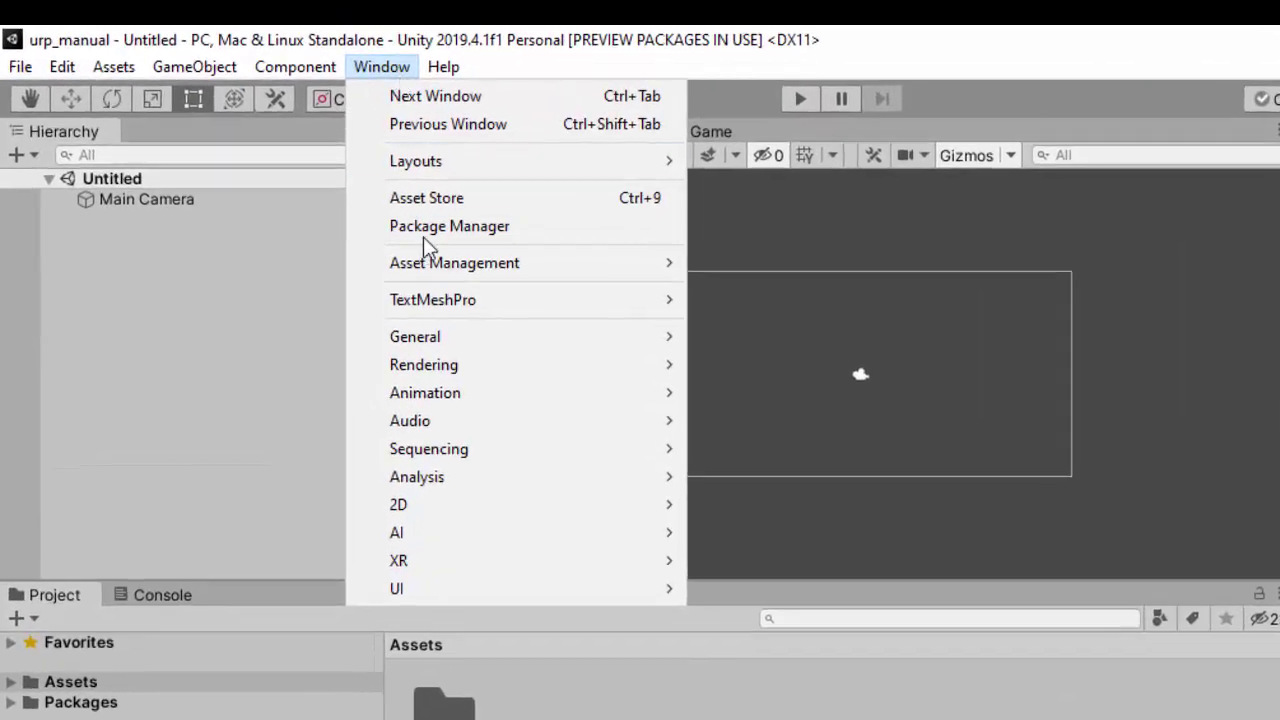
pyautogui.click(413, 221)
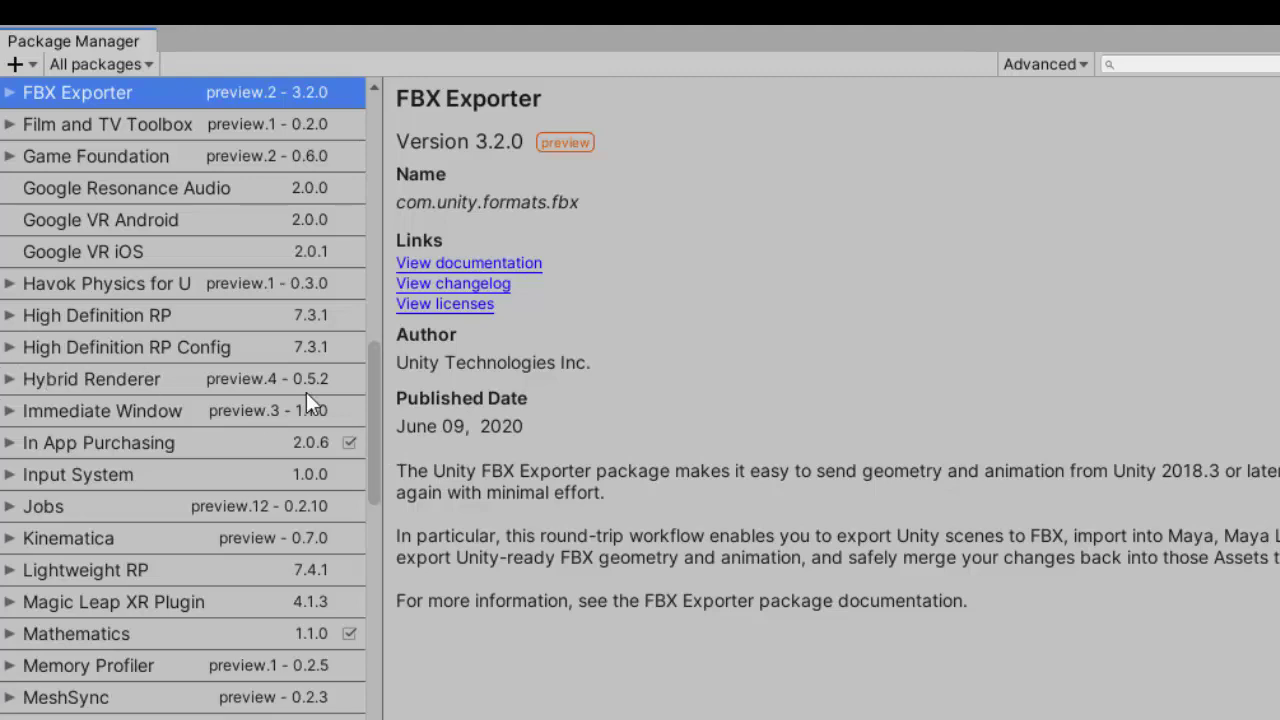
pyautogui.moveTo(375, 420); pyautogui.dragTo(375, 715)
pyautogui.click(103, 710)
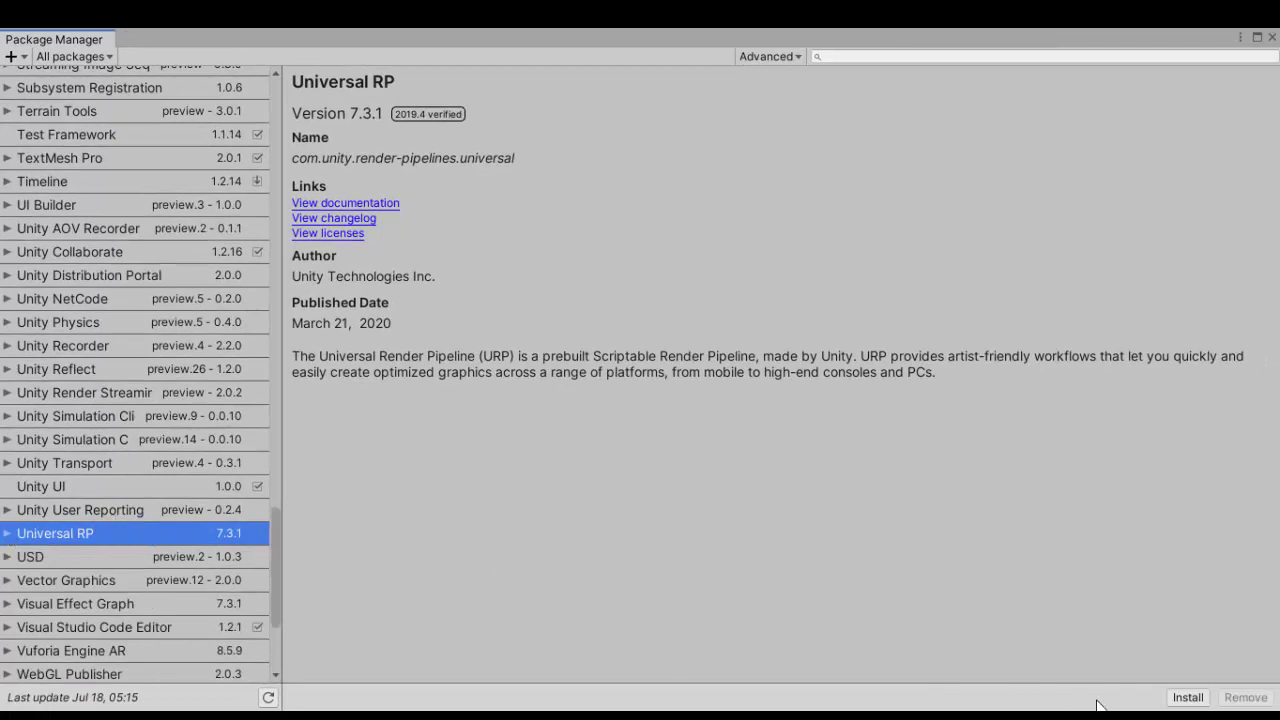
pyautogui.click(1186, 698)
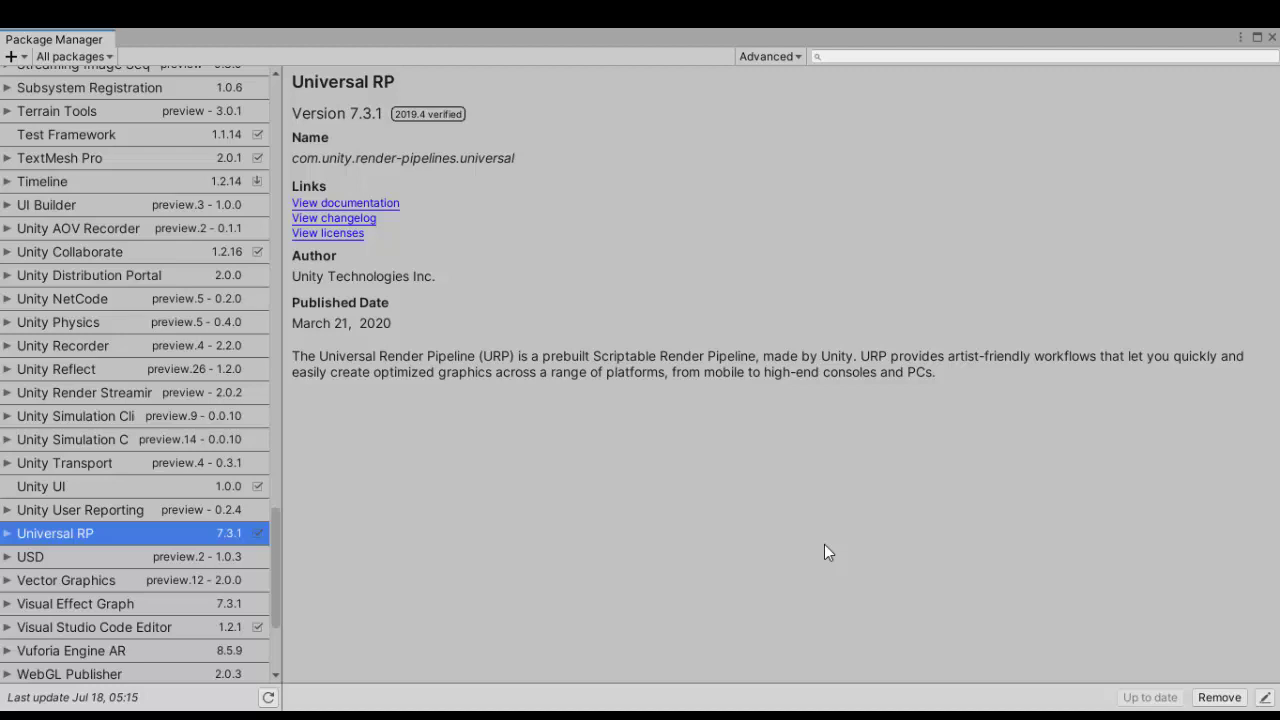
pyautogui.click(1272, 37)
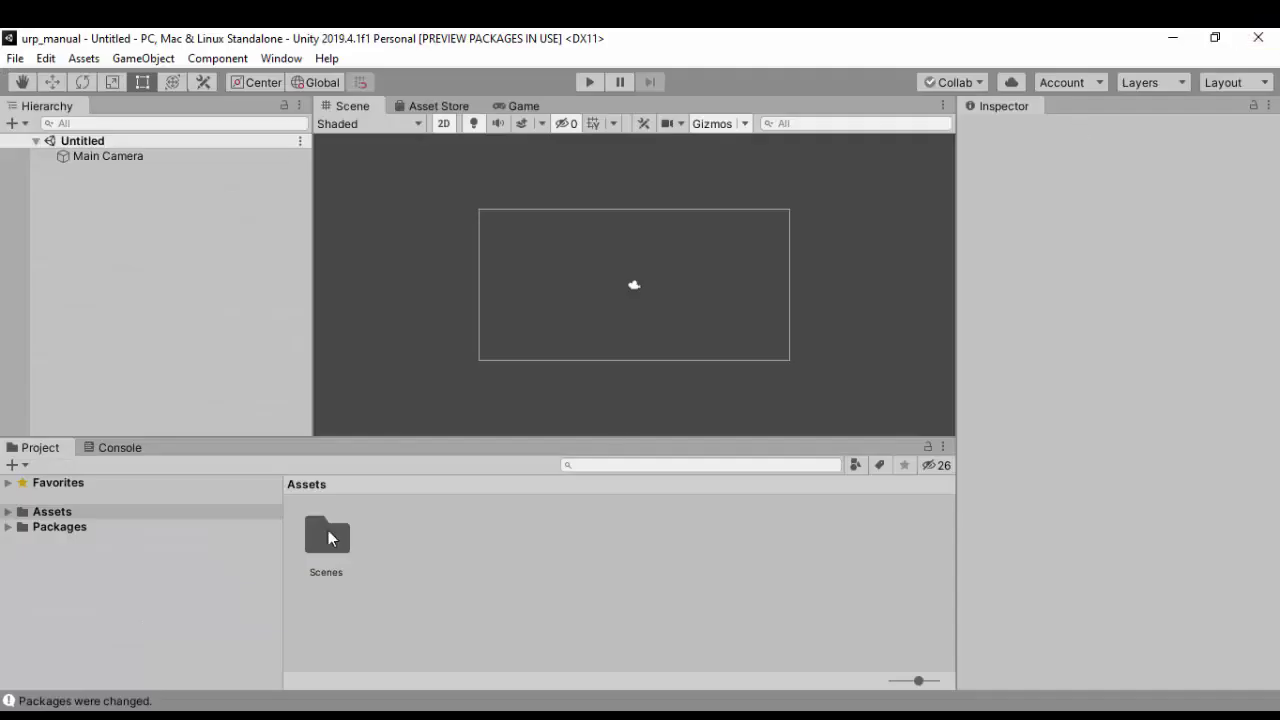
# Browse the project's Packages folder to check for the installed Universal RP package
pyautogui.click(8, 527)
pyautogui.scroll(-3, 82, 615)
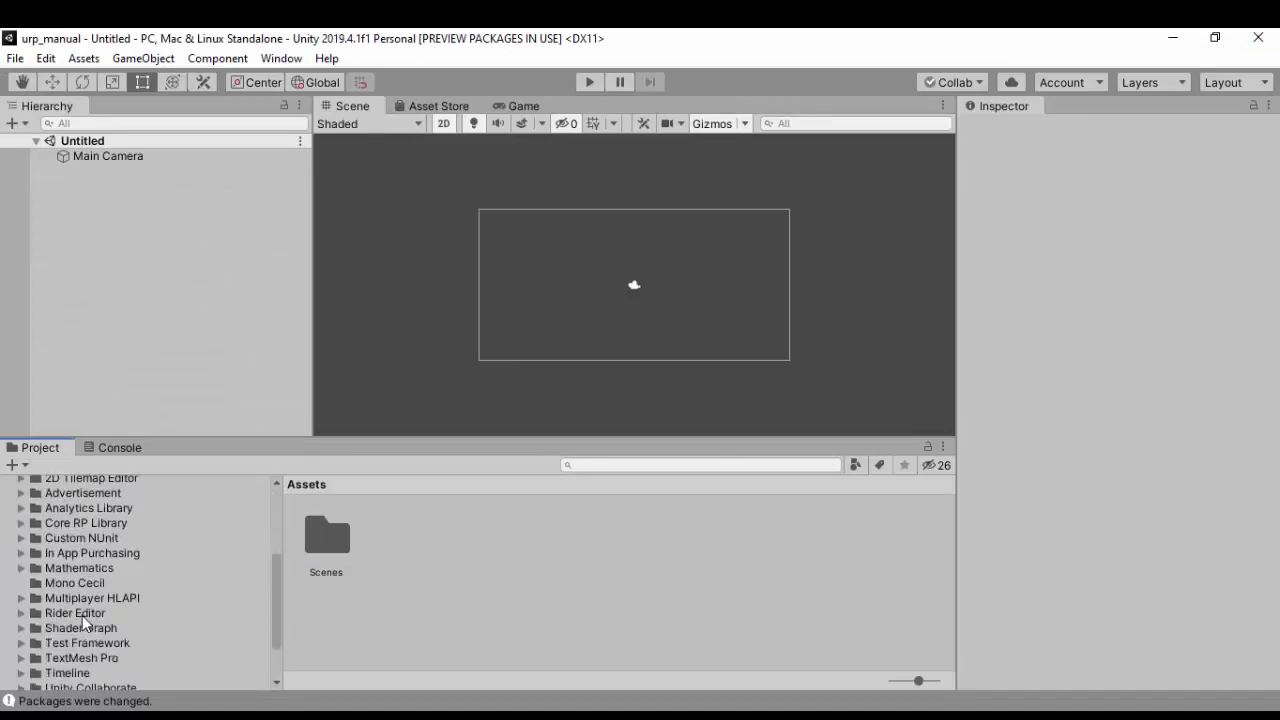
pyautogui.scroll(-2, 82, 615)
pyautogui.click(80, 649)
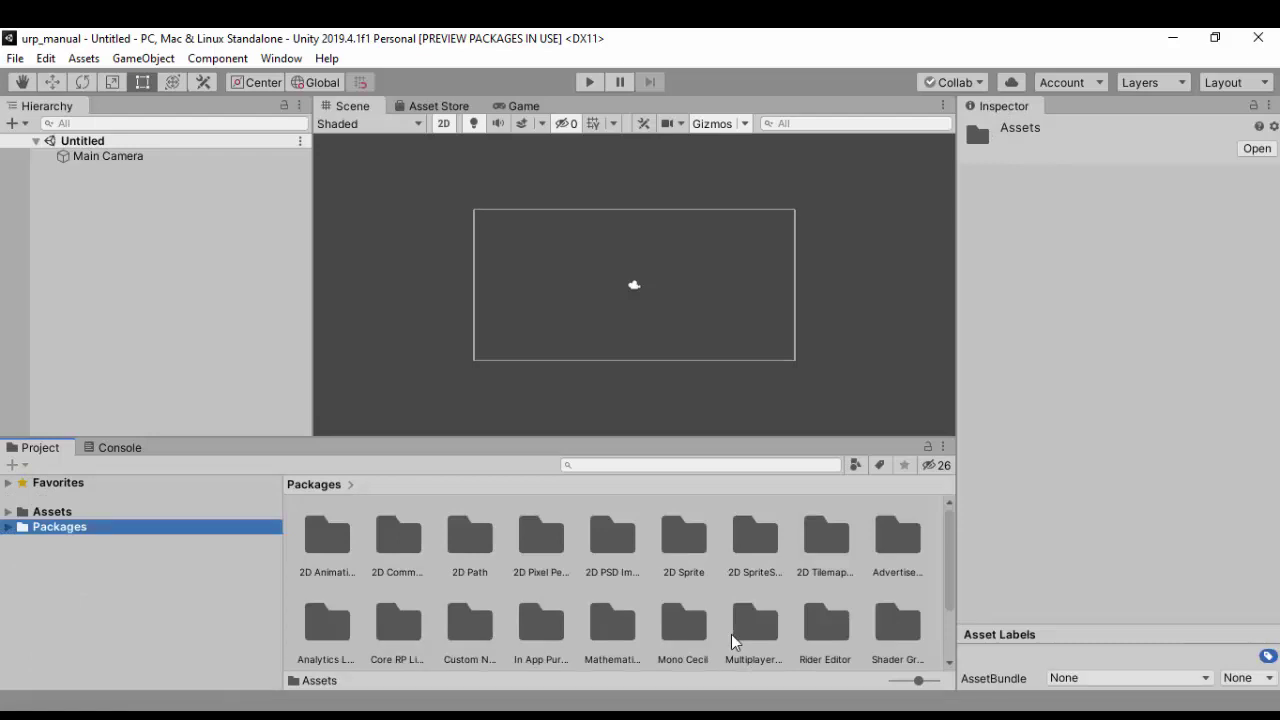
# Open the Project Settings to view them
pyautogui.click(14, 59)
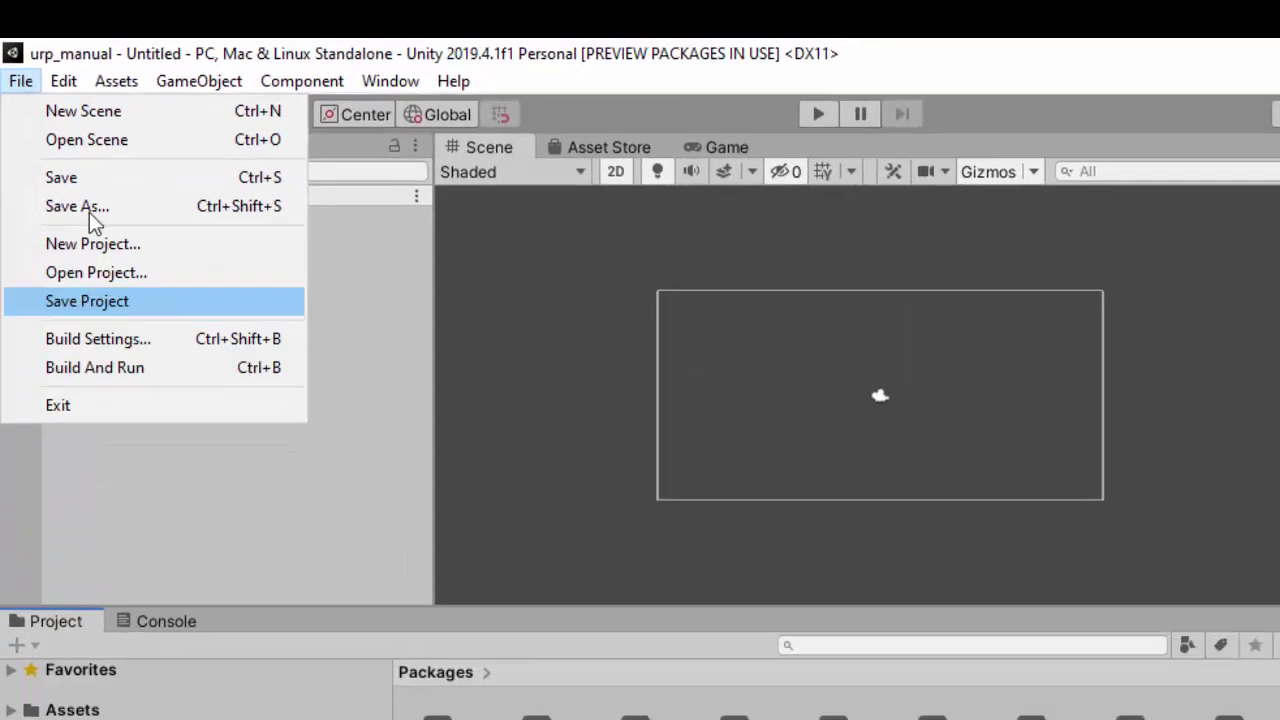
pyautogui.moveTo(46, 58)
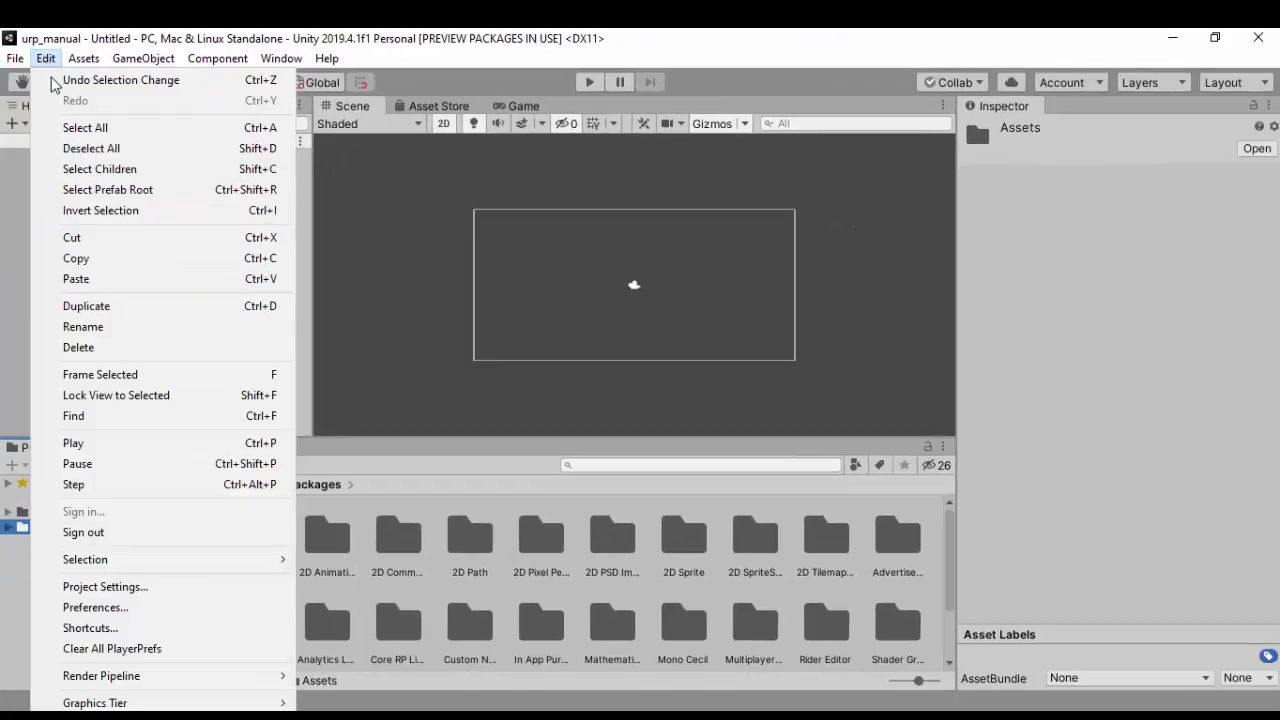
pyautogui.click(112, 588)
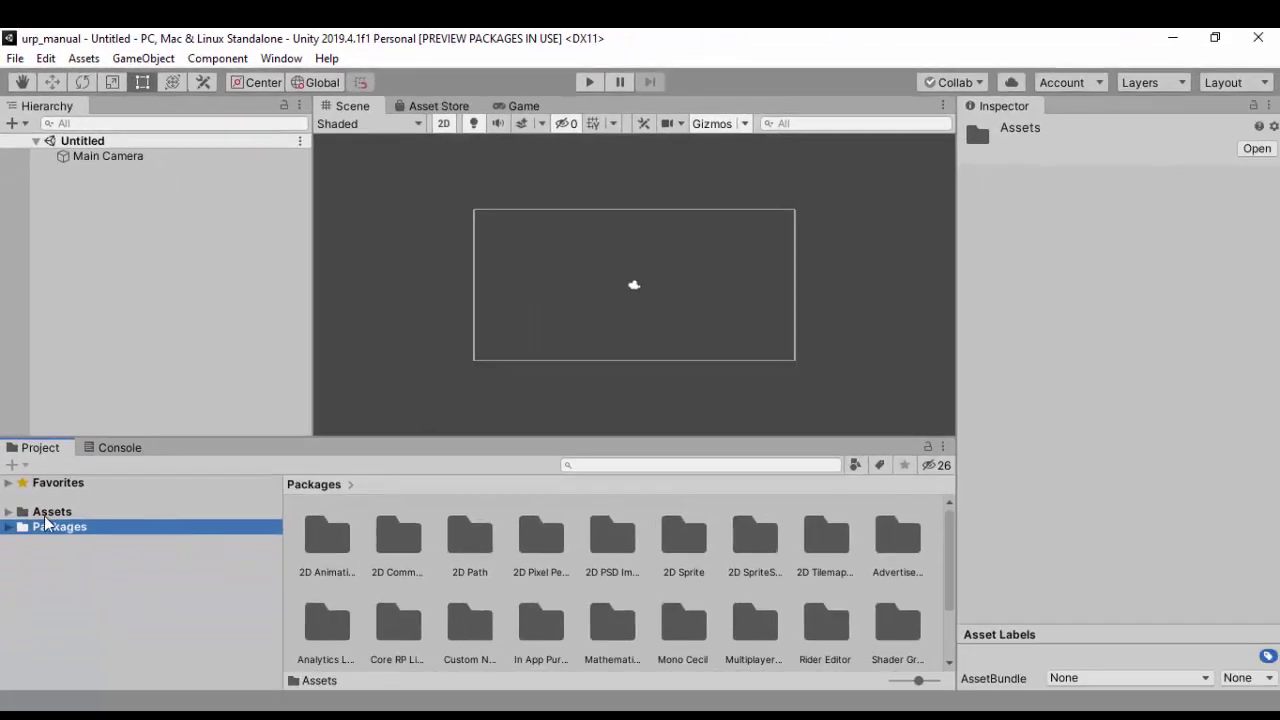
# Create a Universal Render Pipeline asset with Forward Renderer in the Assets folder
pyautogui.click(51, 512)
pyautogui.rightClick(448, 542)
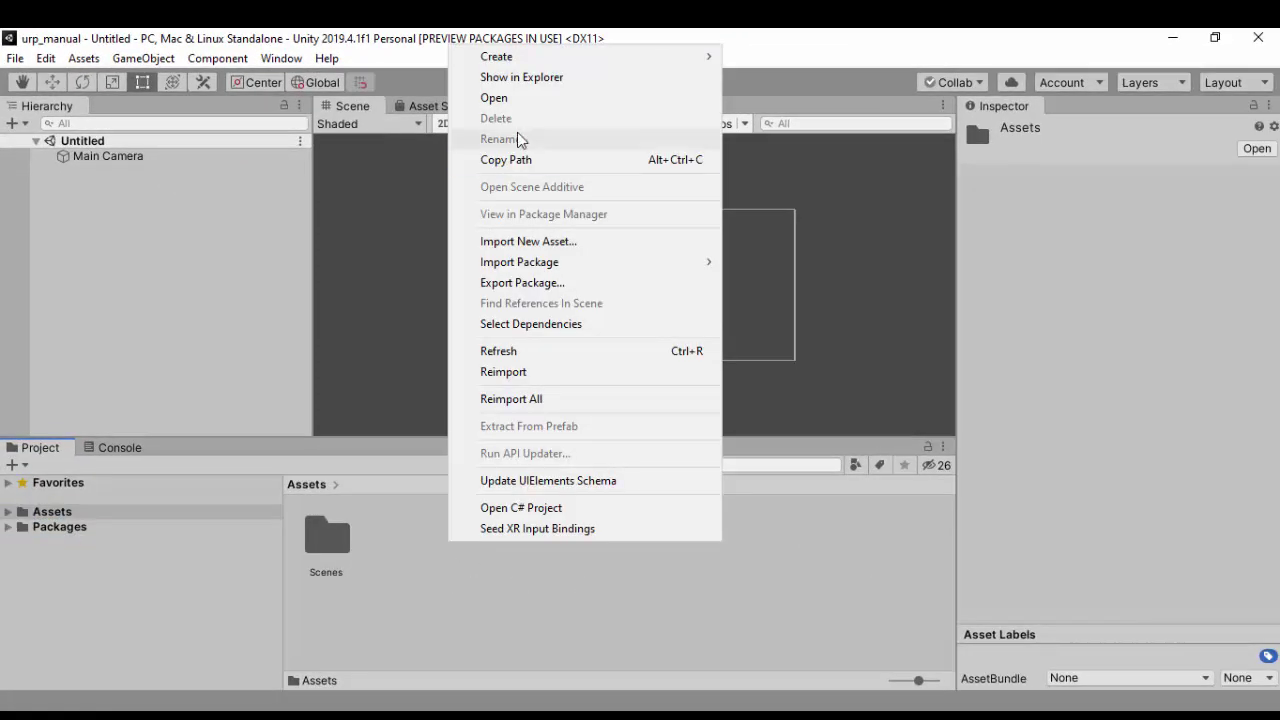
pyautogui.moveTo(516, 61)
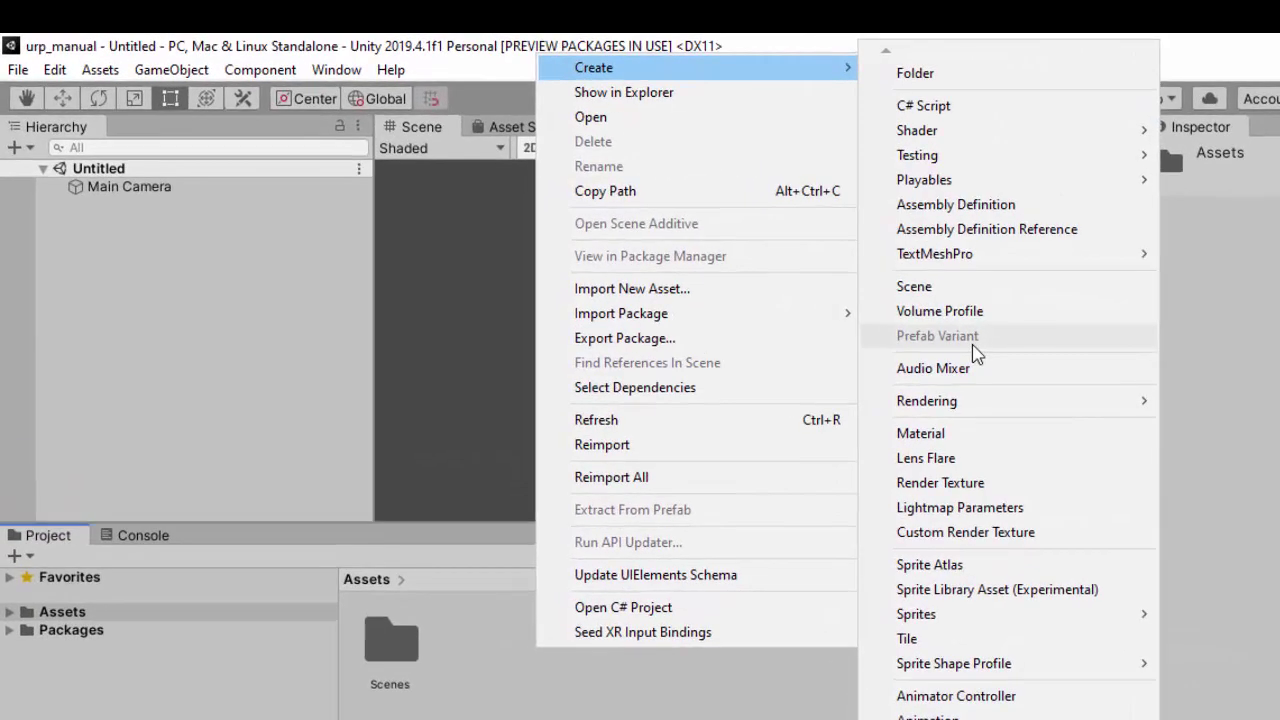
pyautogui.moveTo(906, 380)
pyautogui.moveTo(1108, 372)
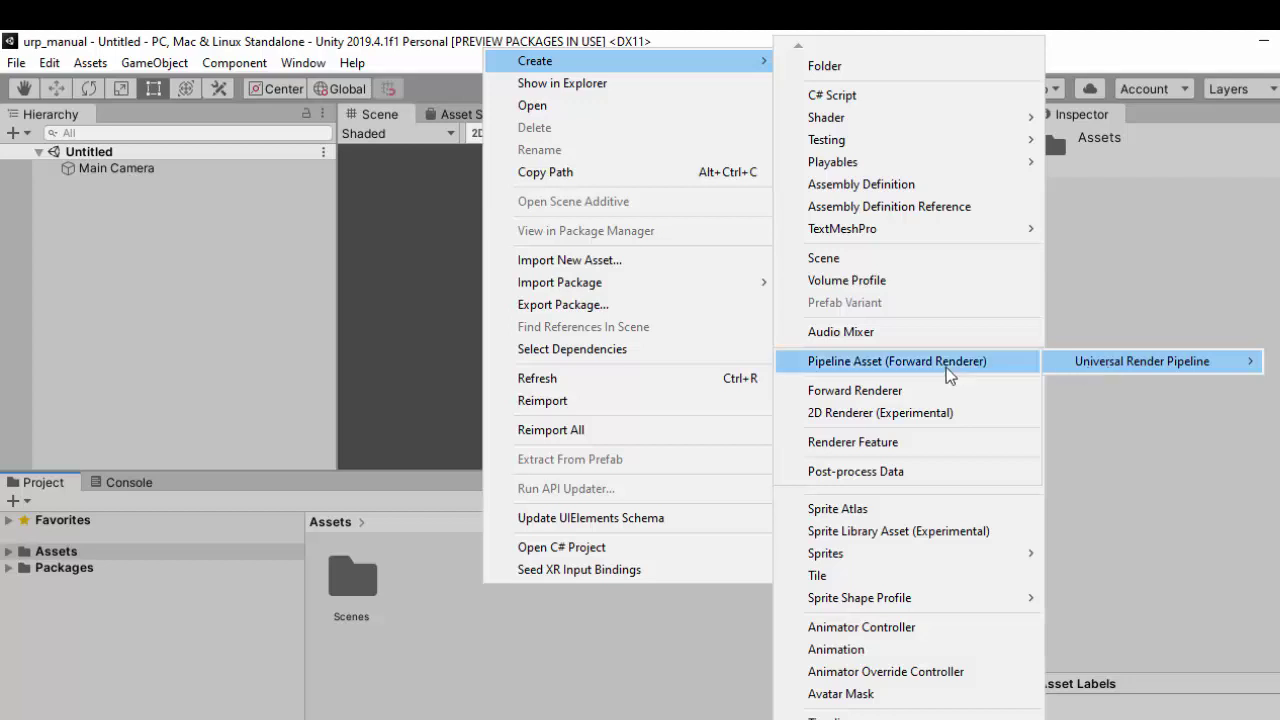
pyautogui.click(938, 368)
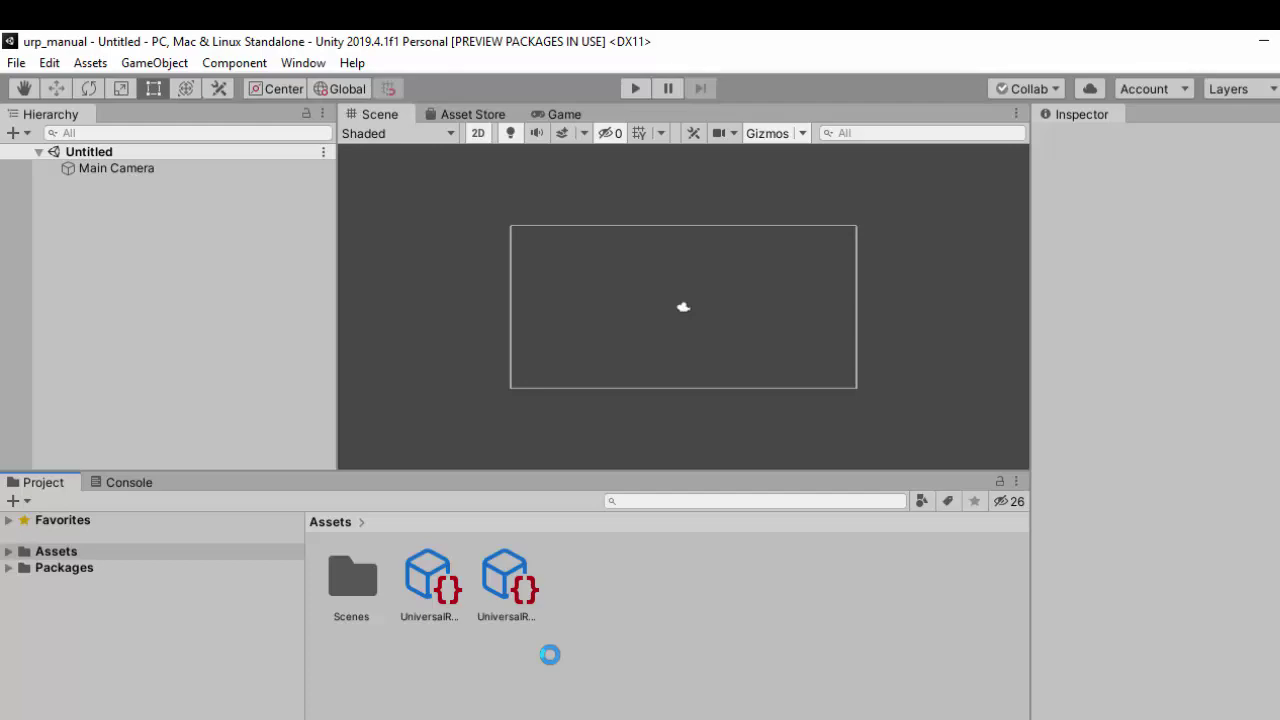
# Inspect the properties of the new pipeline asset and its accompanying forward renderer asset
pyautogui.click(430, 588)
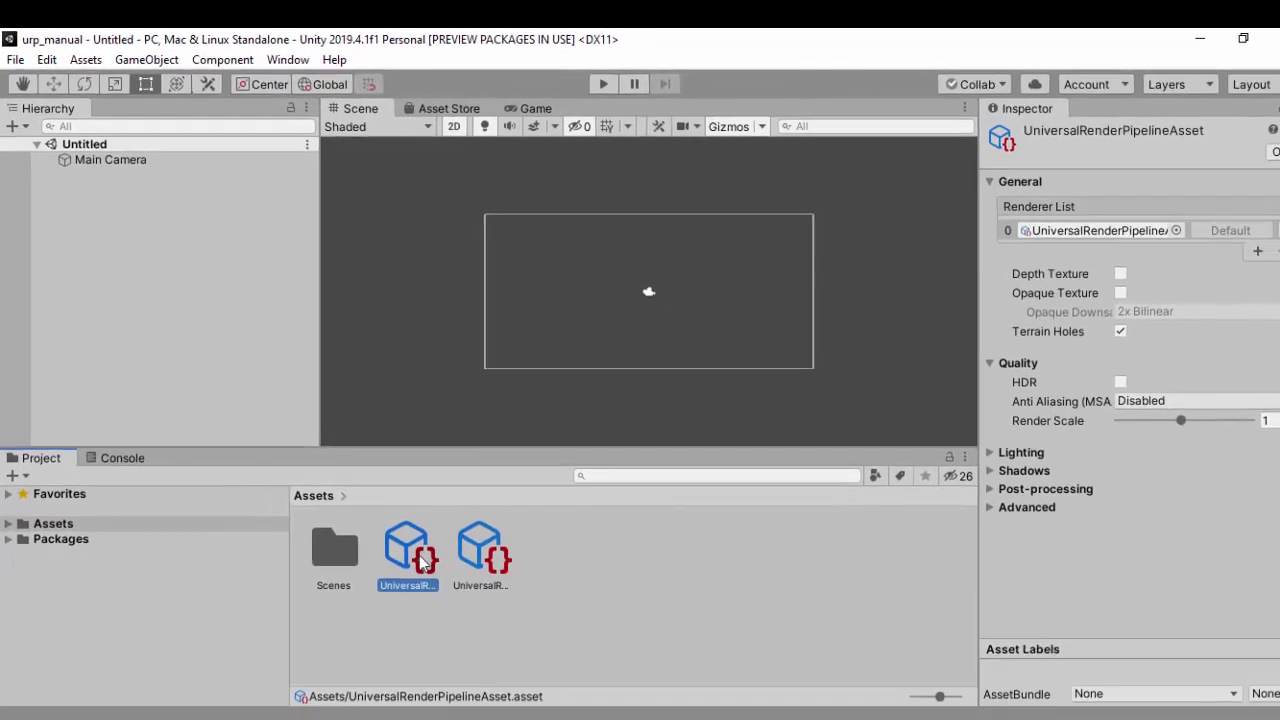
pyautogui.click(468, 547)
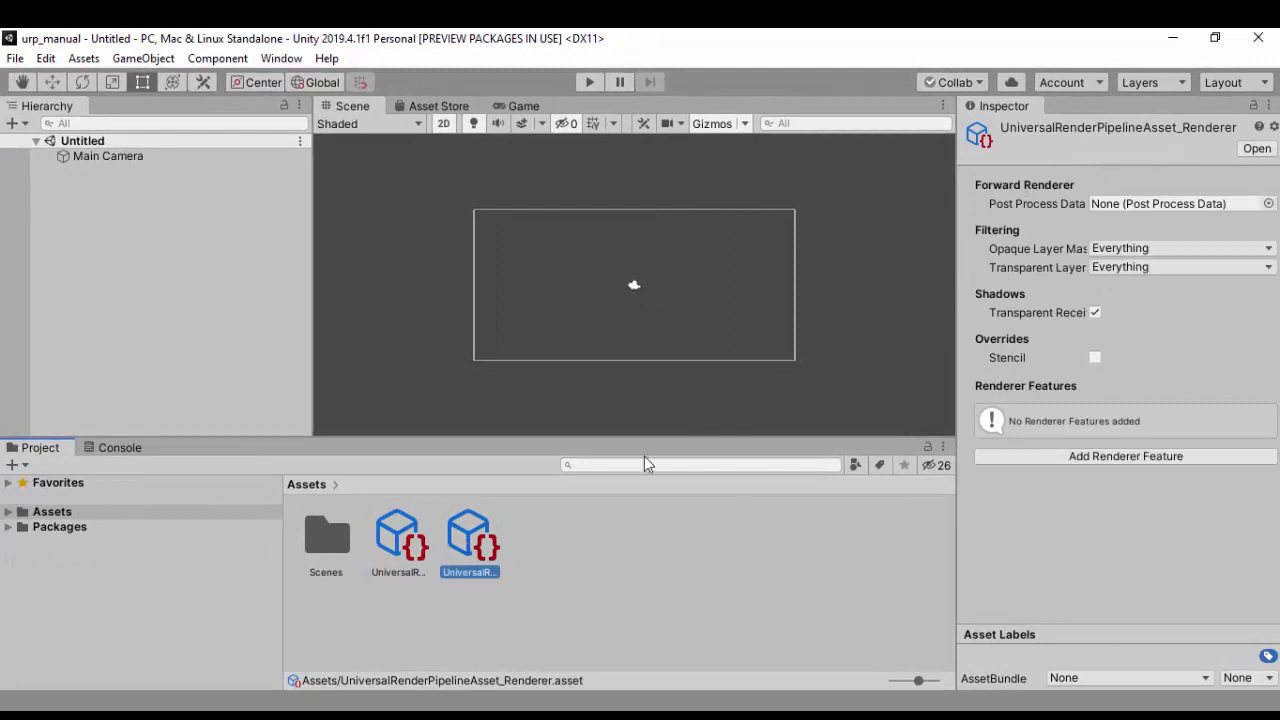
pyautogui.click(408, 540)
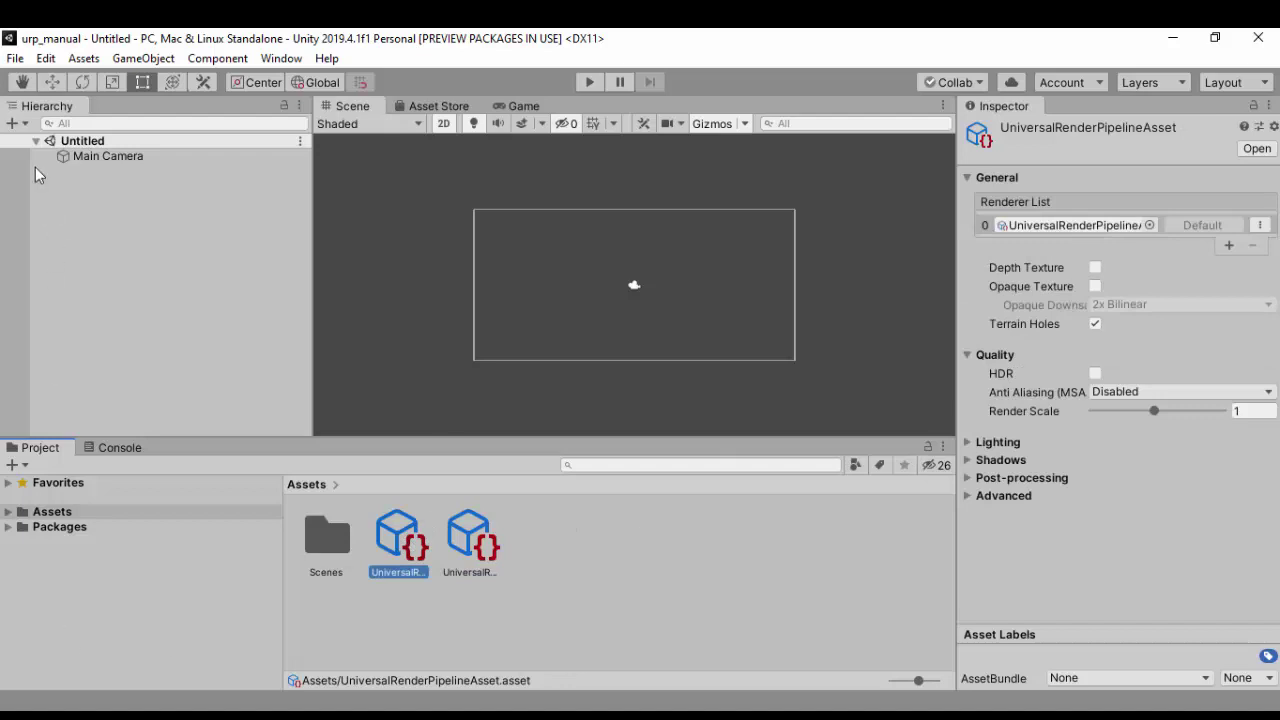
# Assign UniversalRenderPipelineAsset as the Scriptable Render Pipeline in the project's Graphics settings and close the settings
pyautogui.click(45, 60)
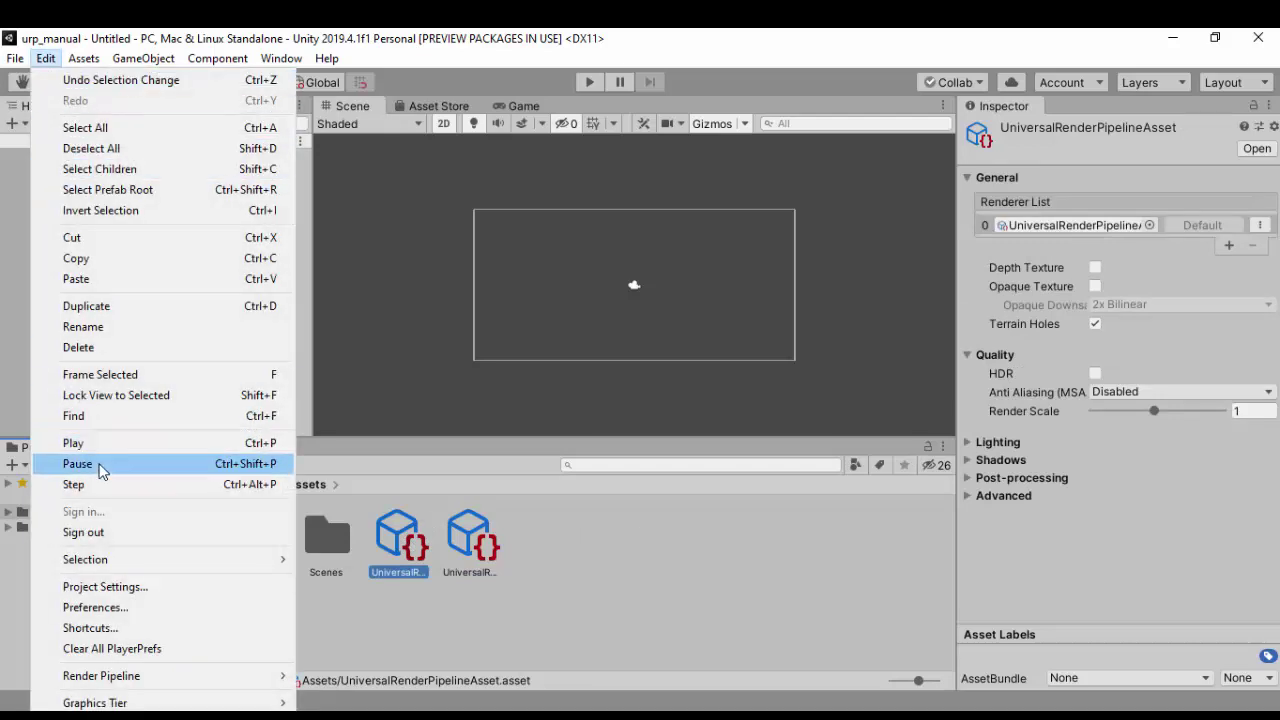
pyautogui.click(120, 586)
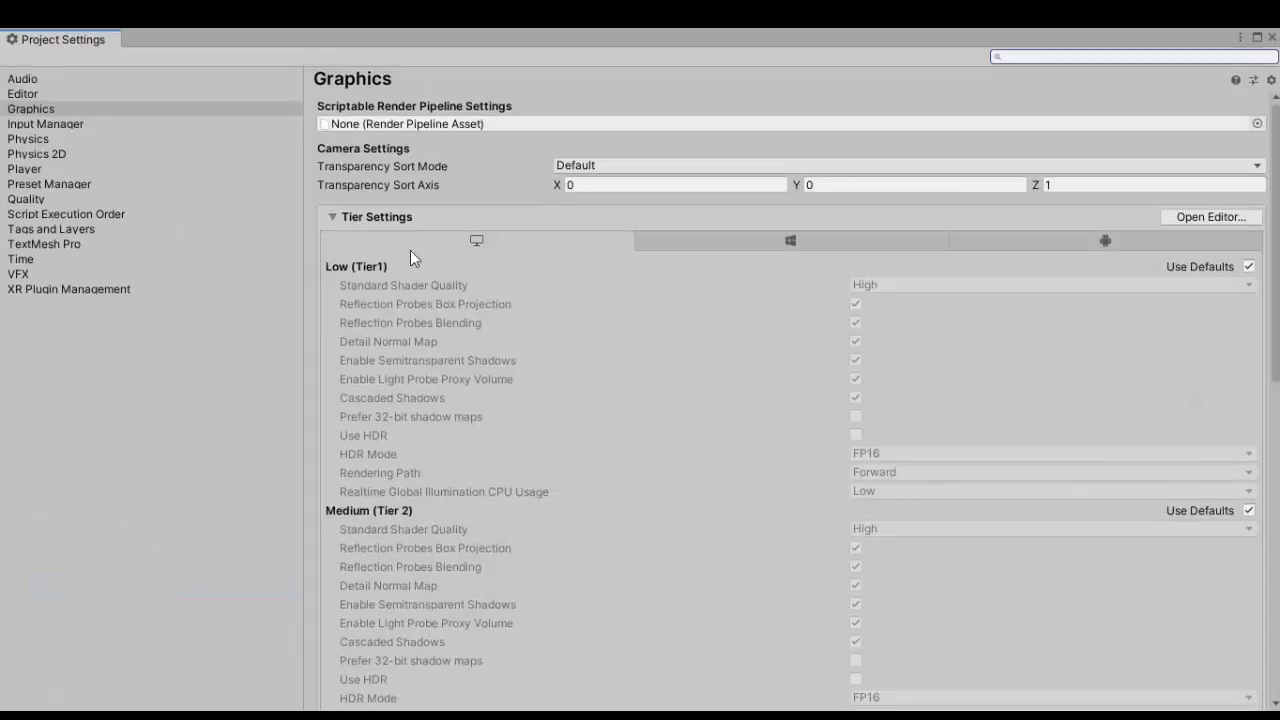
pyautogui.click(1257, 123)
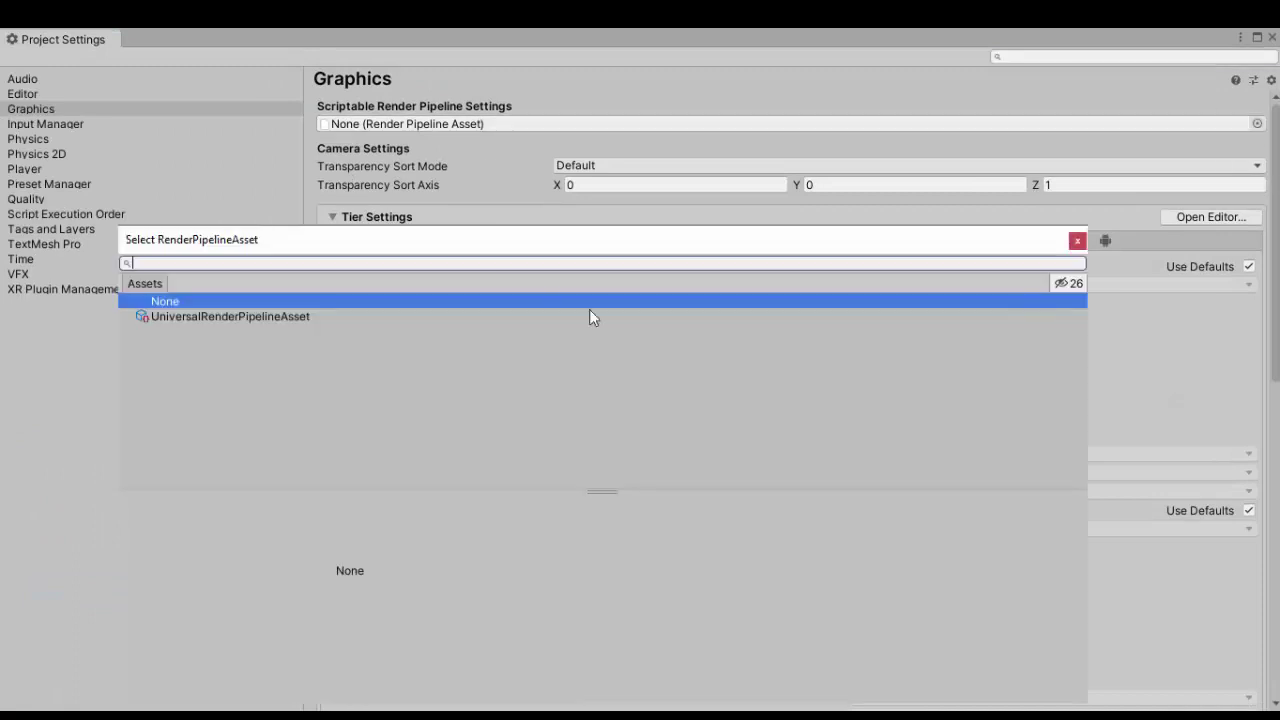
pyautogui.click(240, 316)
pyautogui.click(1077, 242)
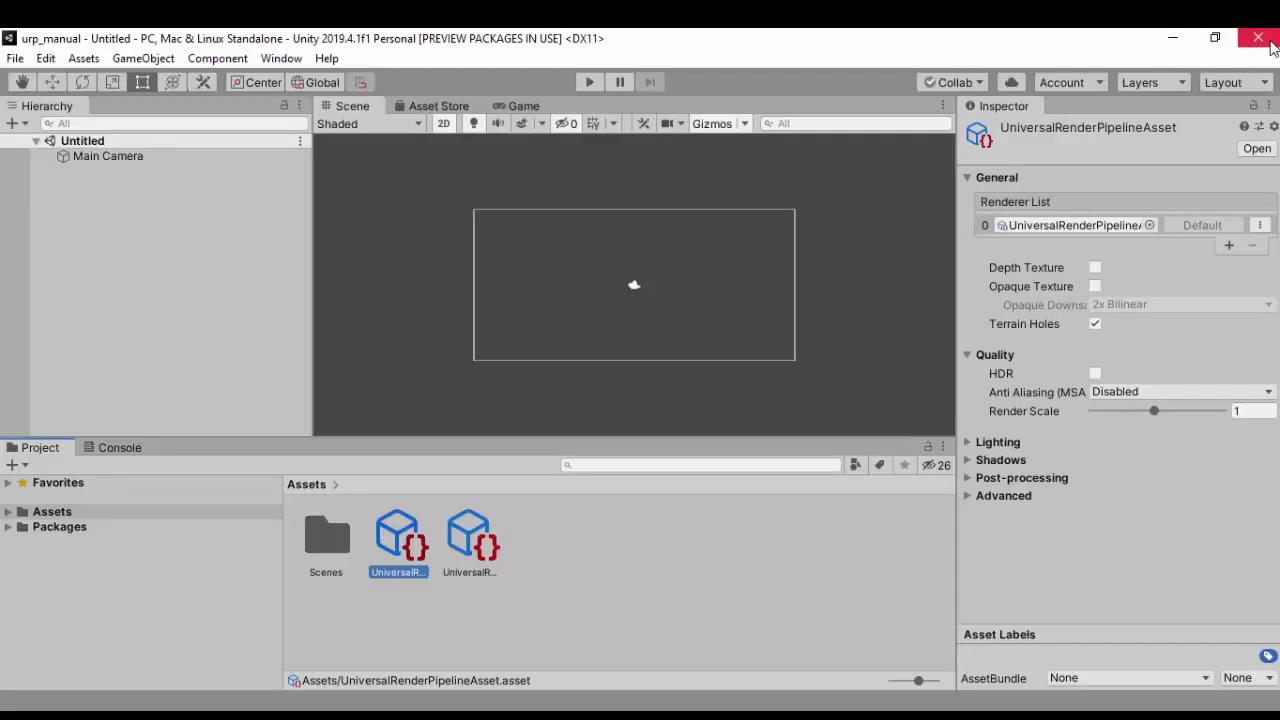
pyautogui.click(1272, 37)
# Create a Universal Render Pipeline 2D Renderer (Experimental) asset in the Assets folder, keeping its default name
pyautogui.click(673, 607)
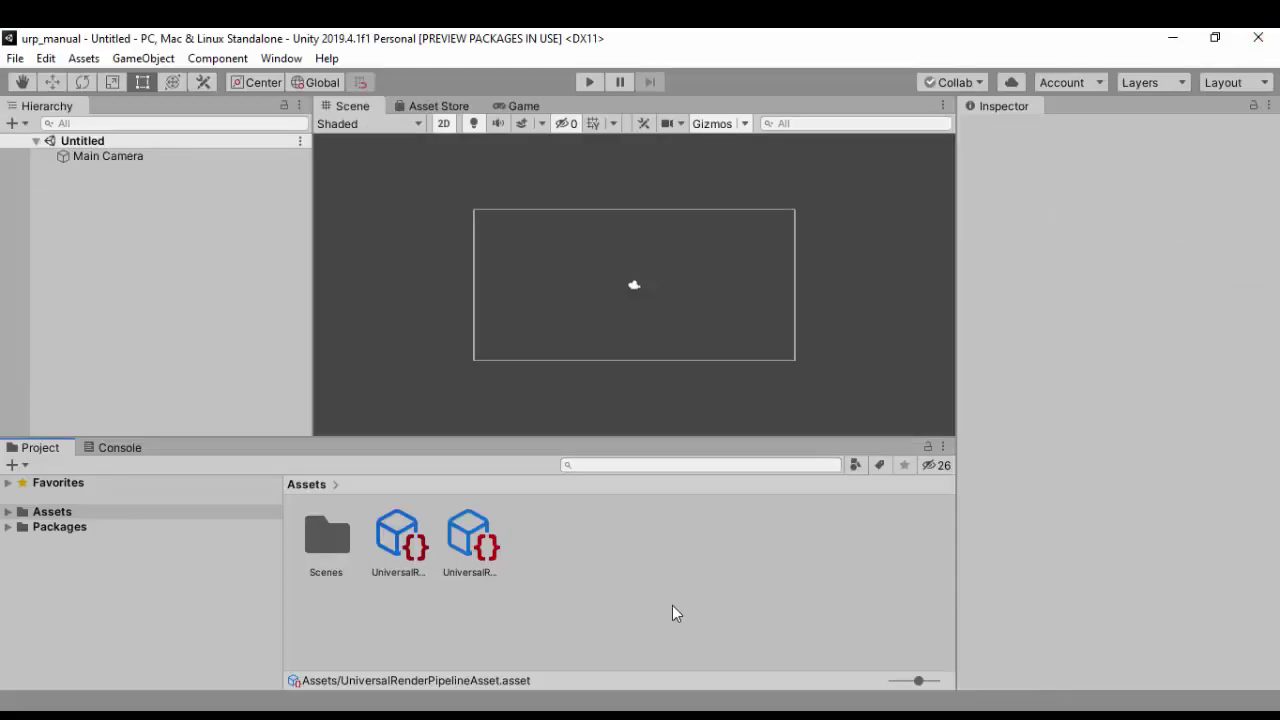
pyautogui.rightClick(614, 541)
pyautogui.moveTo(656, 62)
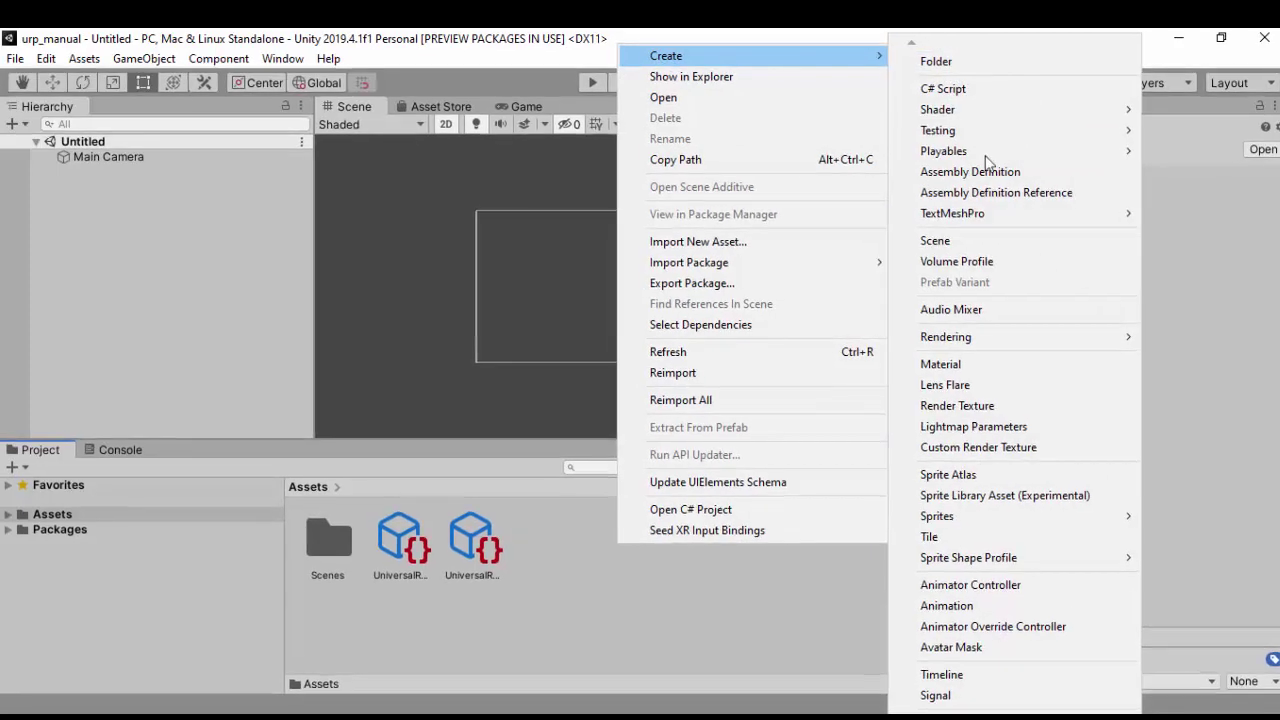
pyautogui.moveTo(946, 338)
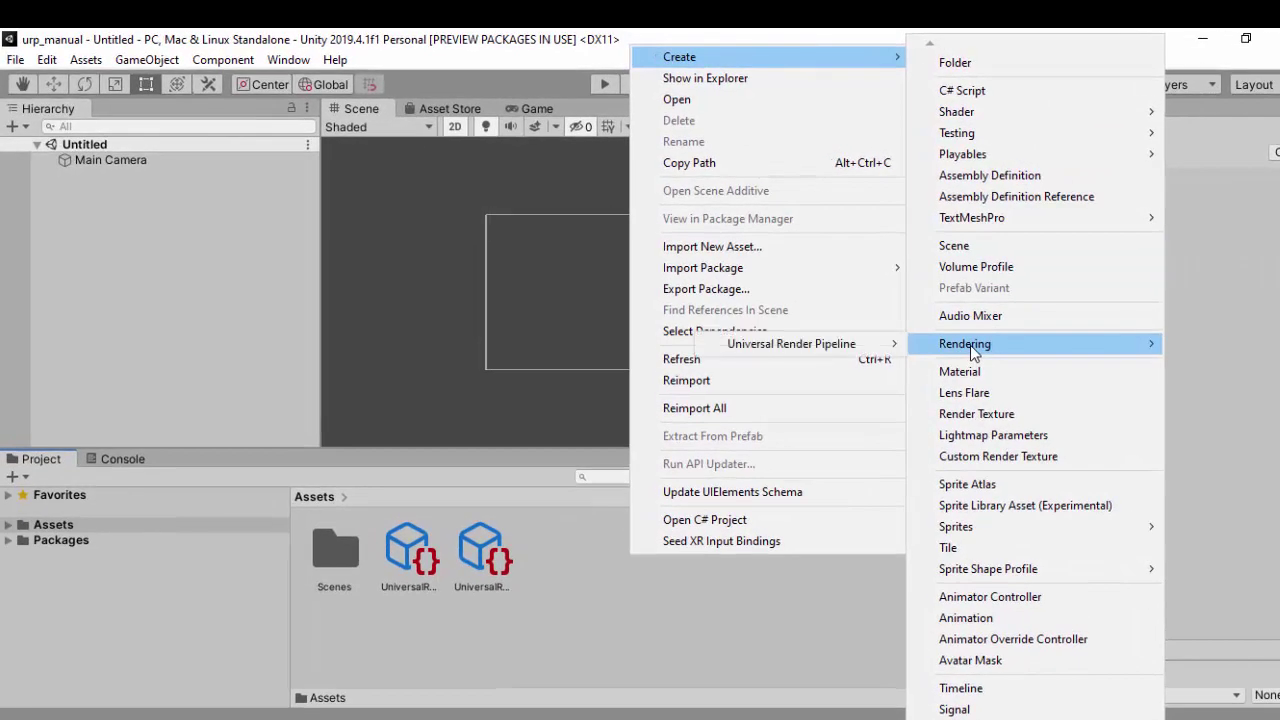
pyautogui.moveTo(873, 352)
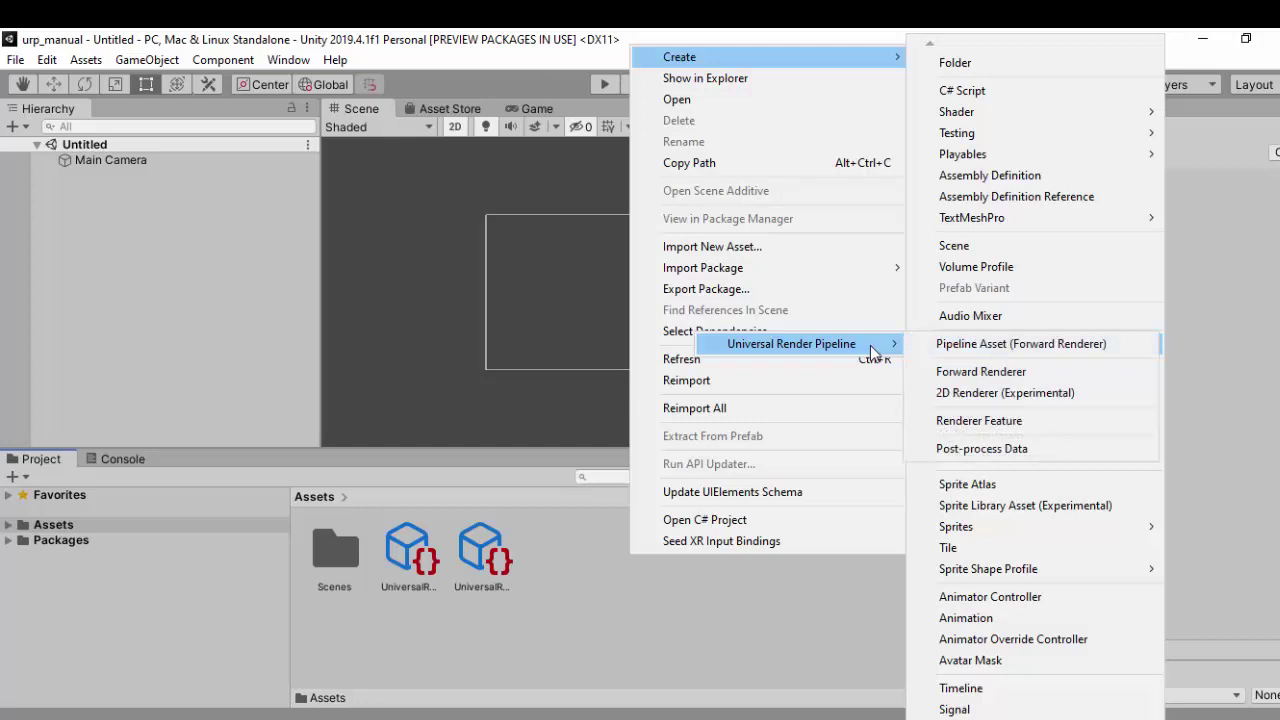
pyautogui.click(999, 394)
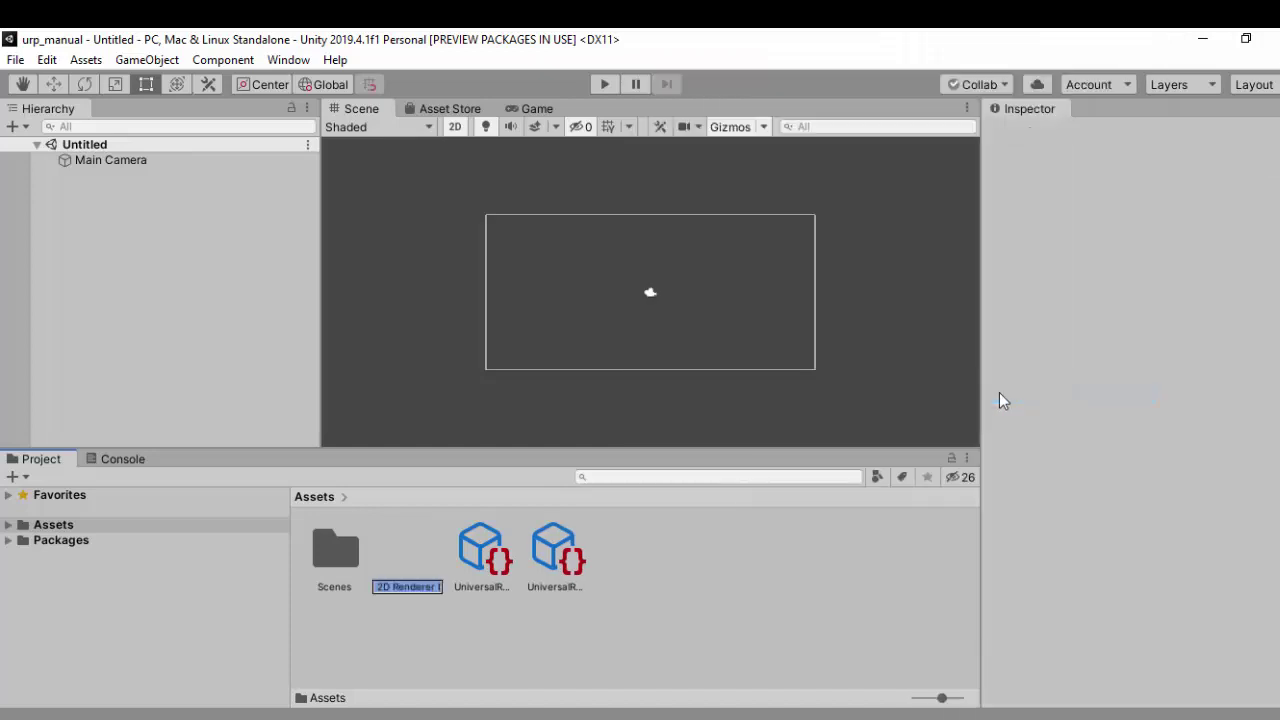
pyautogui.press('Return')
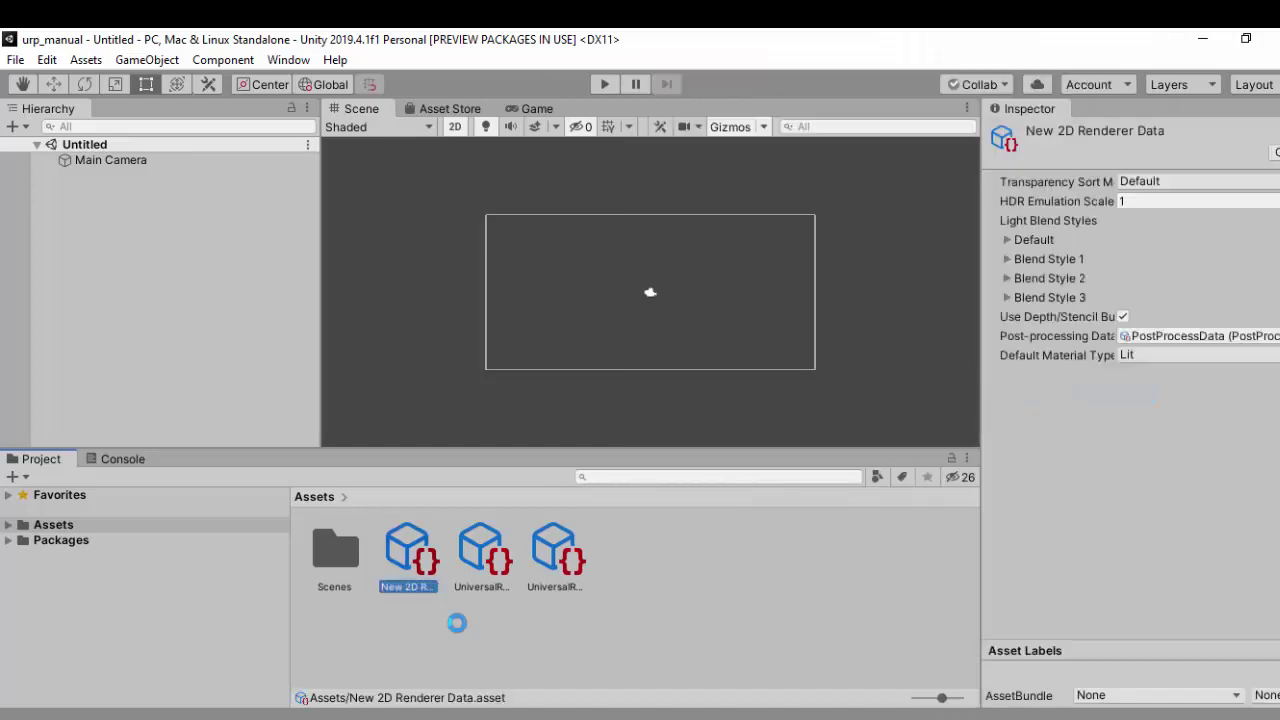
pyautogui.click(476, 635)
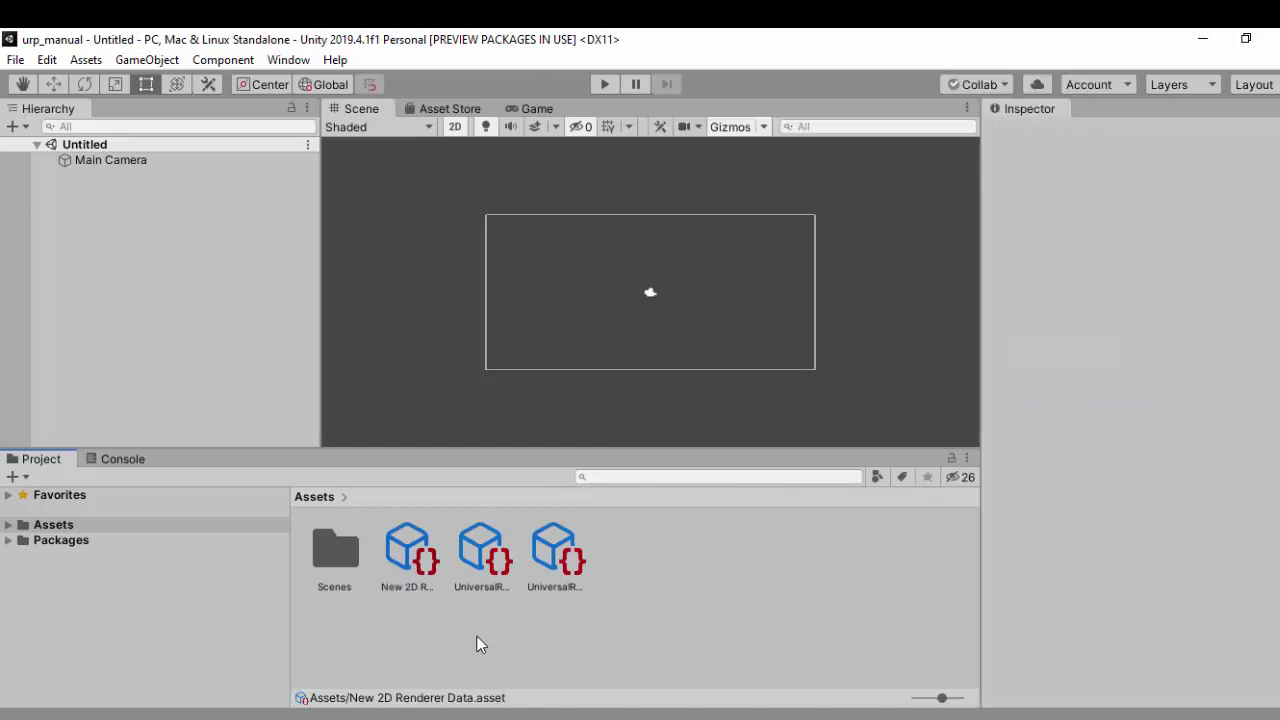
# Assign New 2D Renderer Data as the default renderer in the Renderer List of UniversalRenderPipelineAsset
pyautogui.click(484, 568)
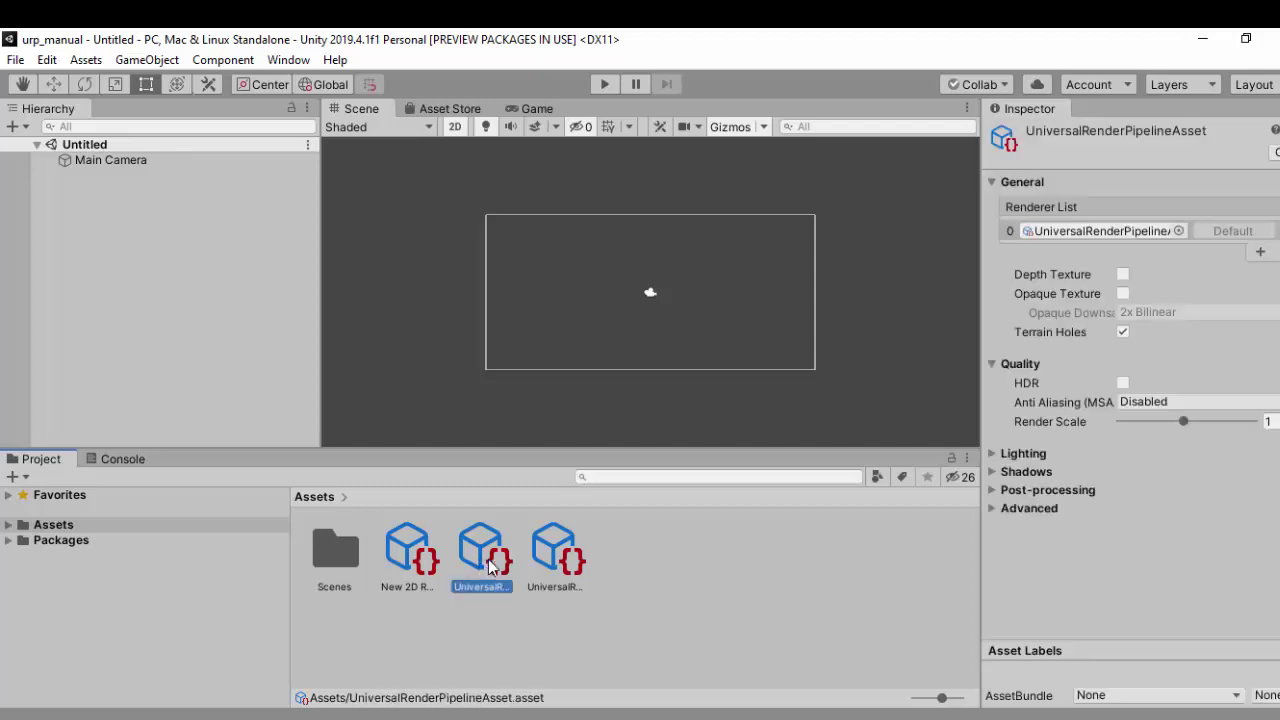
pyautogui.click(558, 565)
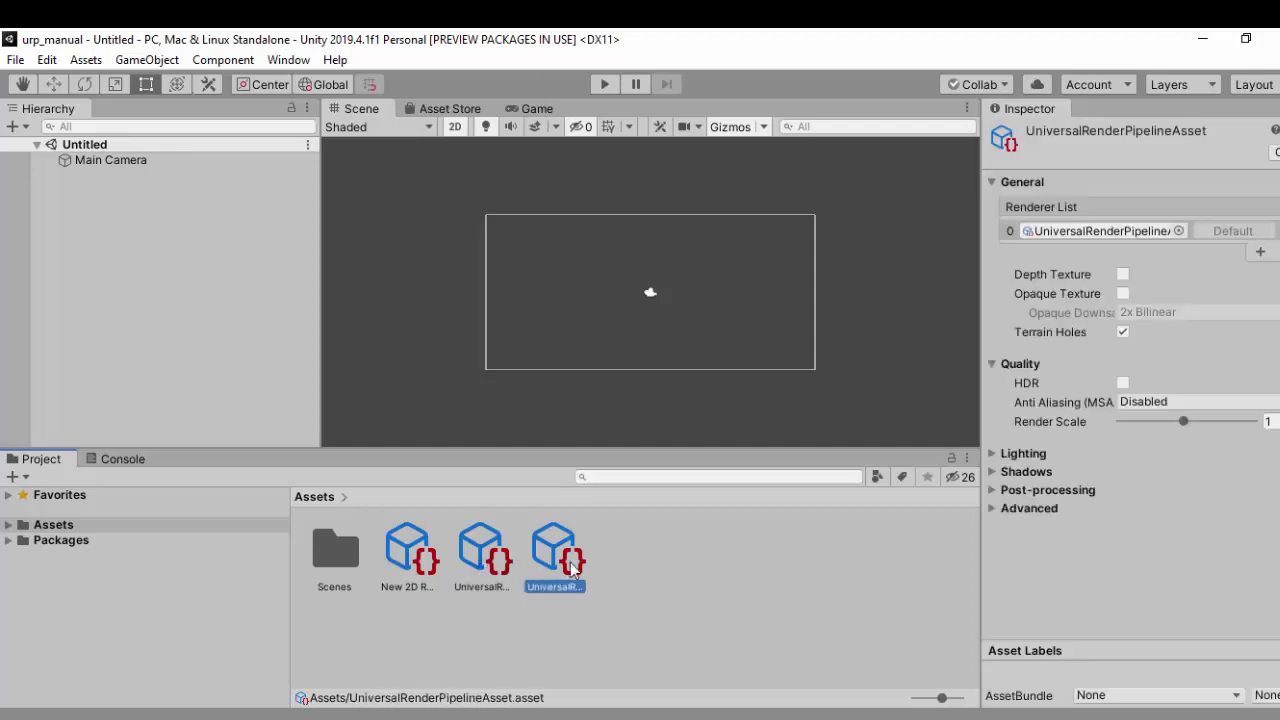
pyautogui.click(487, 565)
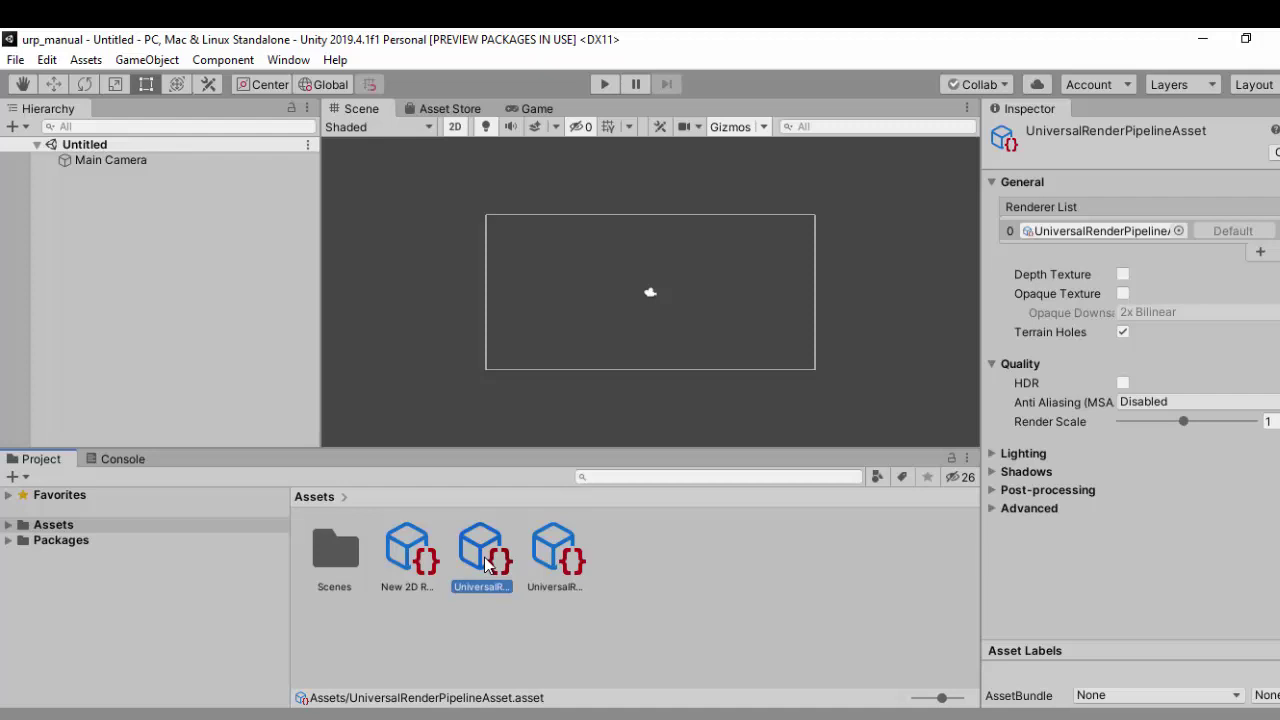
pyautogui.click(423, 541)
pyautogui.moveTo(423, 541); pyautogui.dragTo(1143, 236)
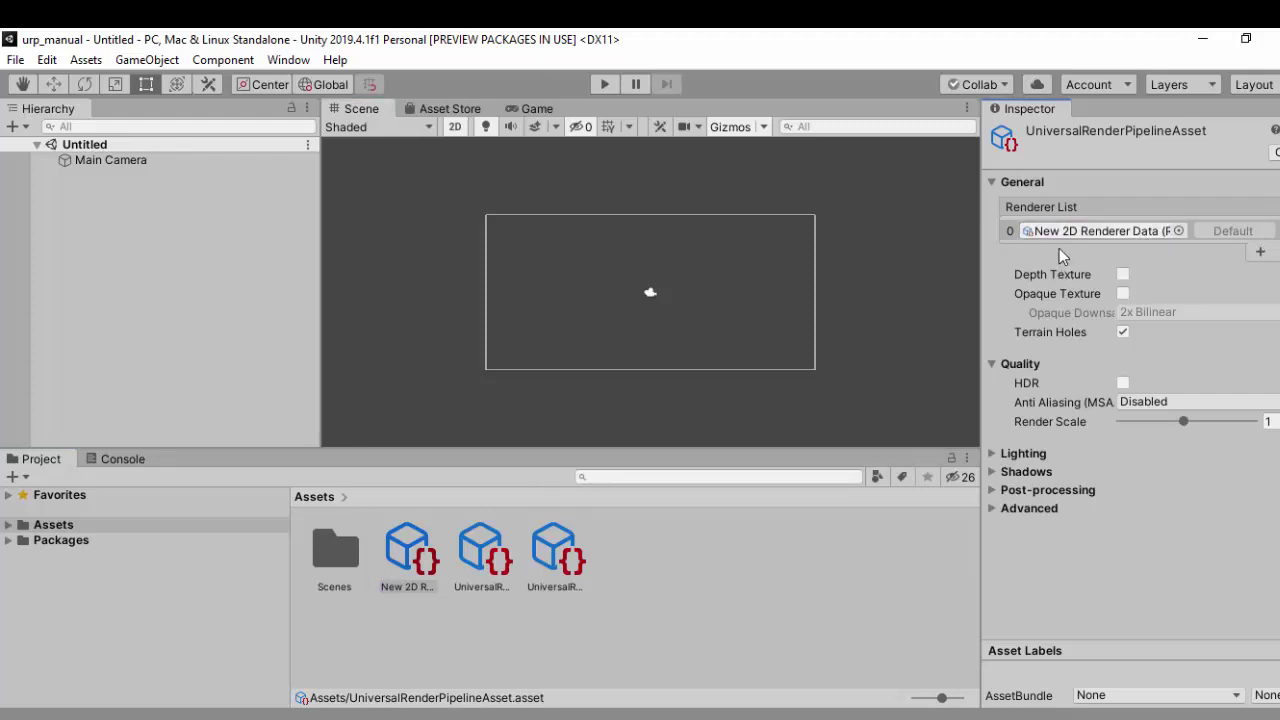
pyautogui.click(683, 616)
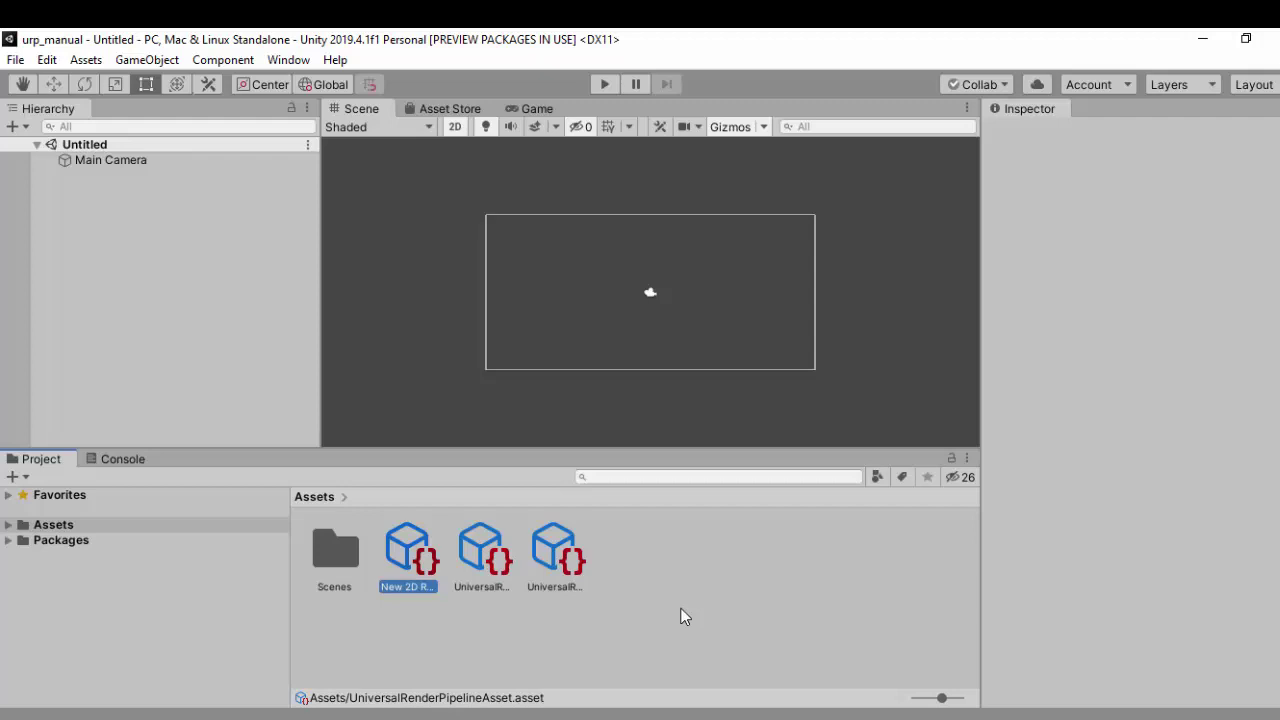
# Upgrade the project materials to UniversalRP materials and accept overwriting them
pyautogui.click(50, 61)
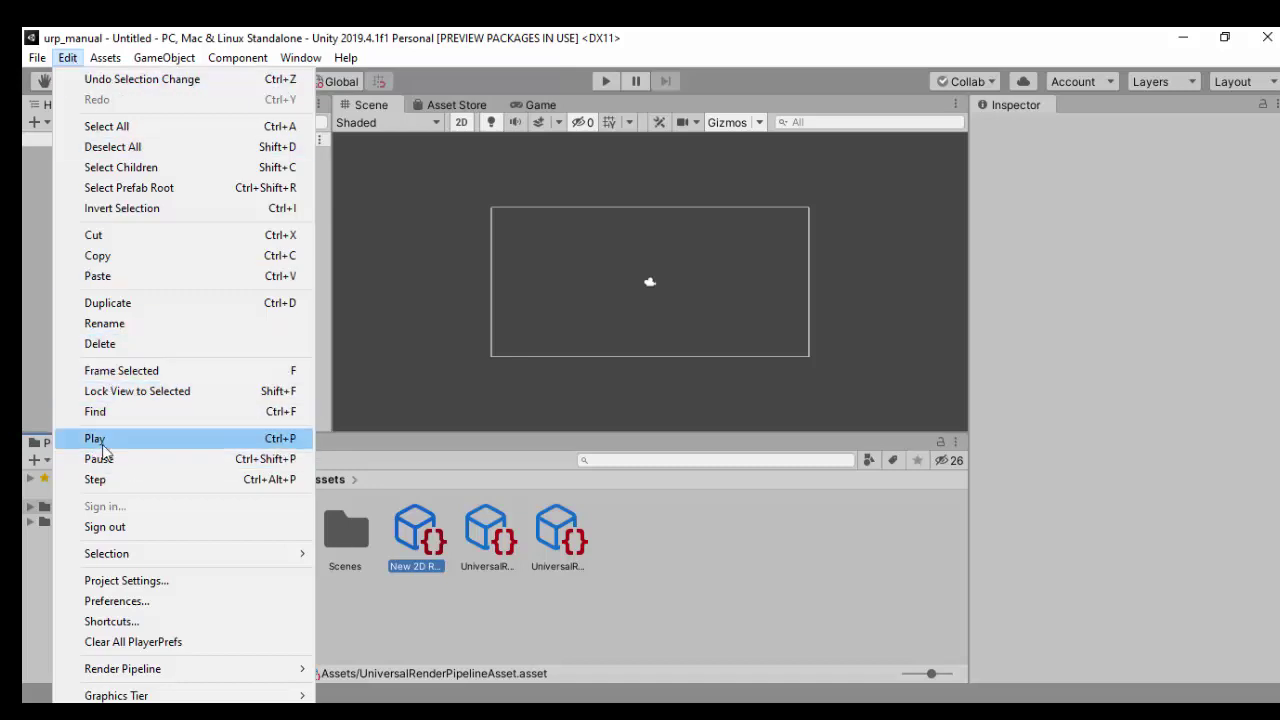
pyautogui.moveTo(128, 676)
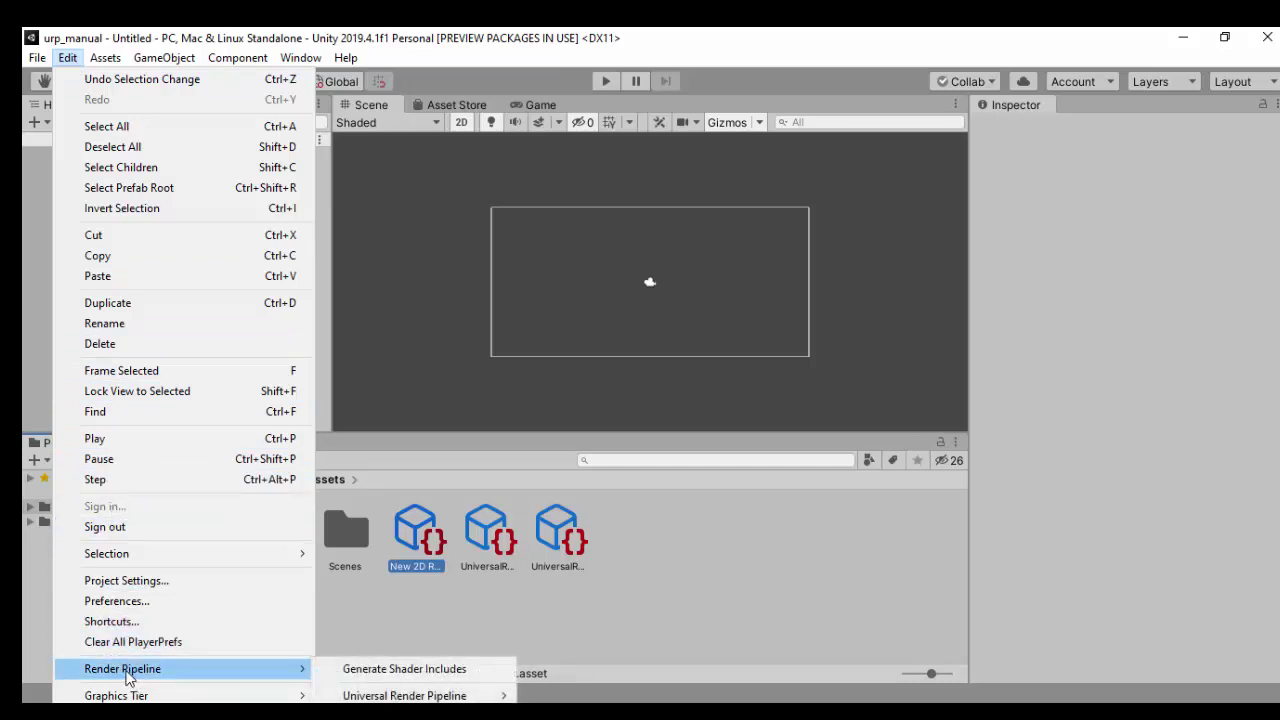
pyautogui.moveTo(390, 695)
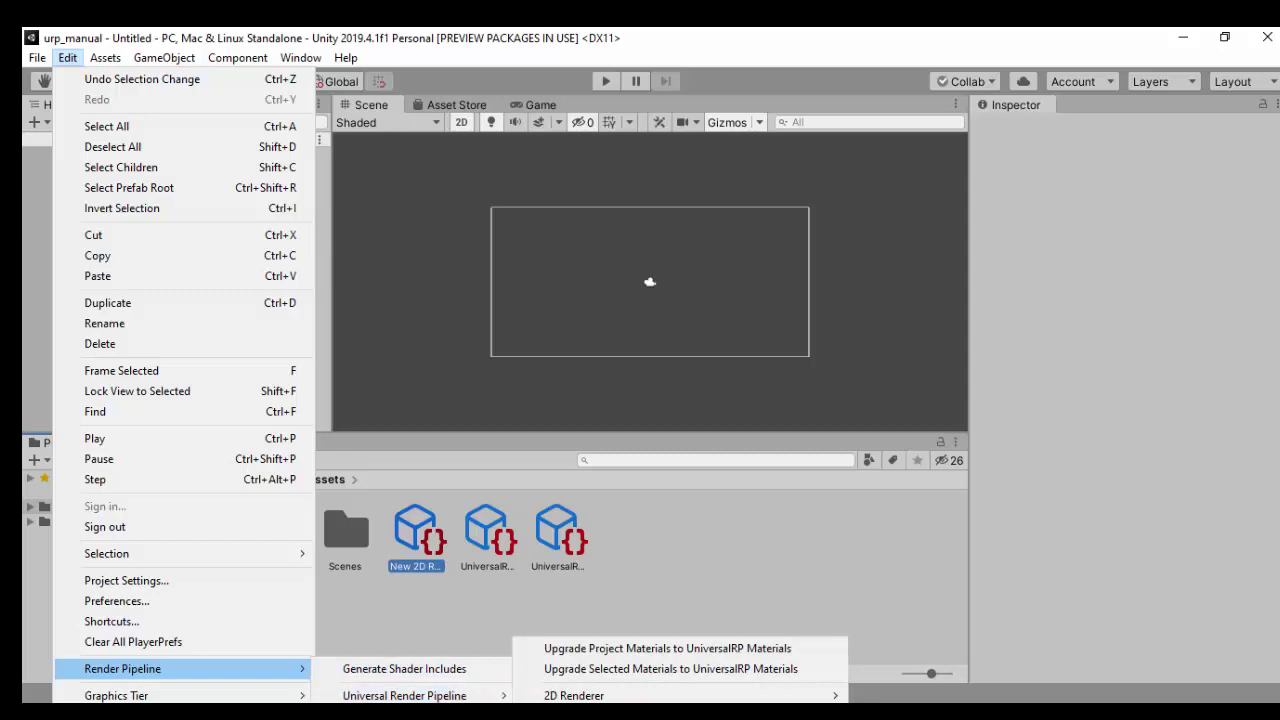
pyautogui.click(567, 650)
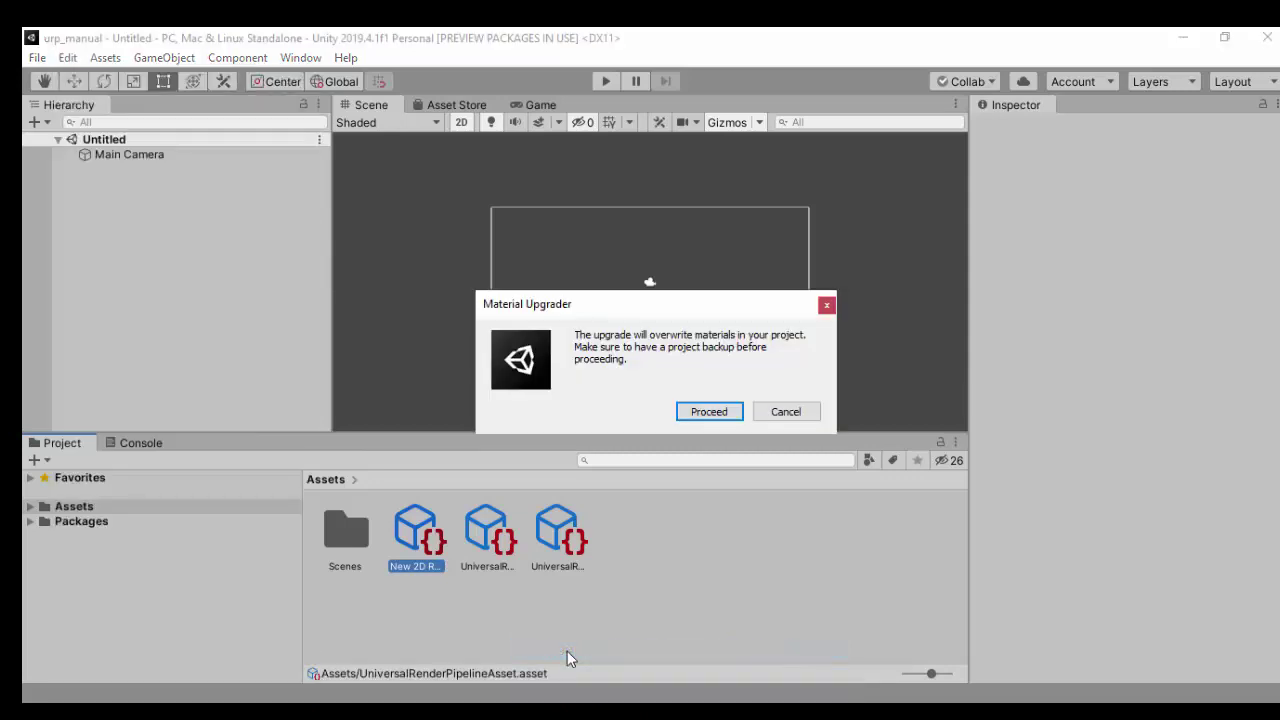
pyautogui.press('Return')
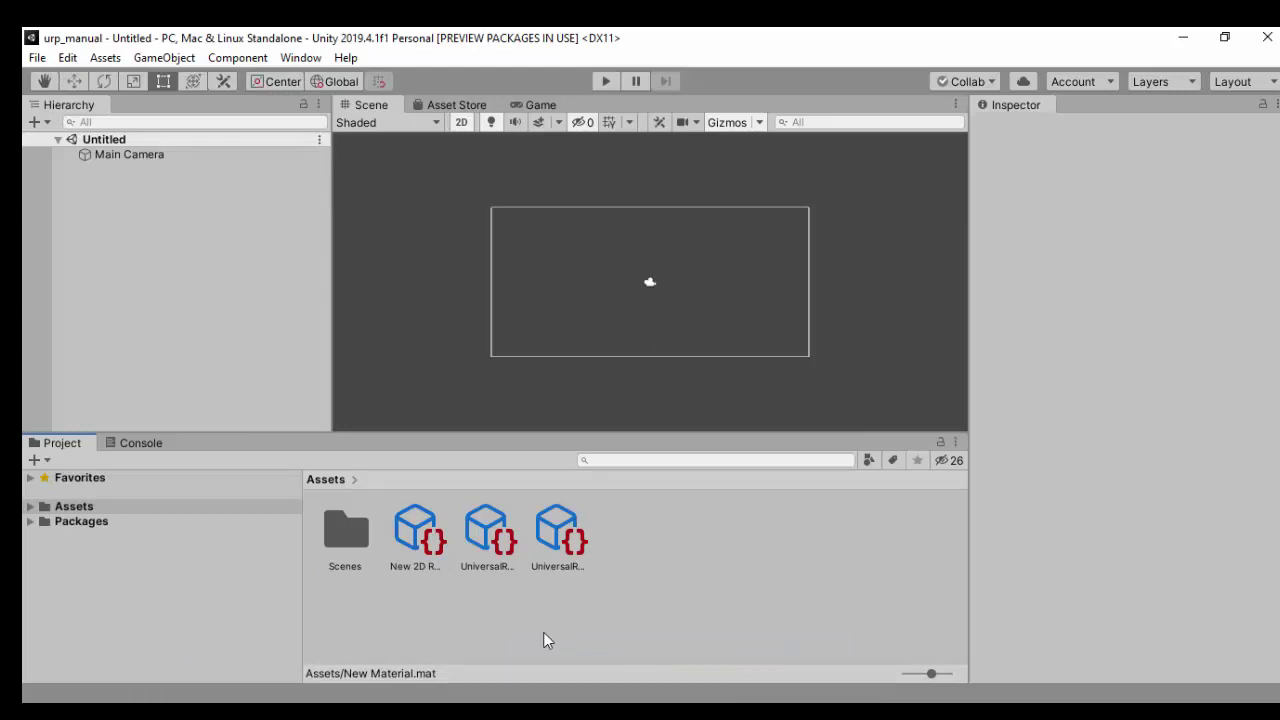
# Create a material in the Assets folder with the default name New Material and set its shader to Standard
pyautogui.rightClick(640, 529)
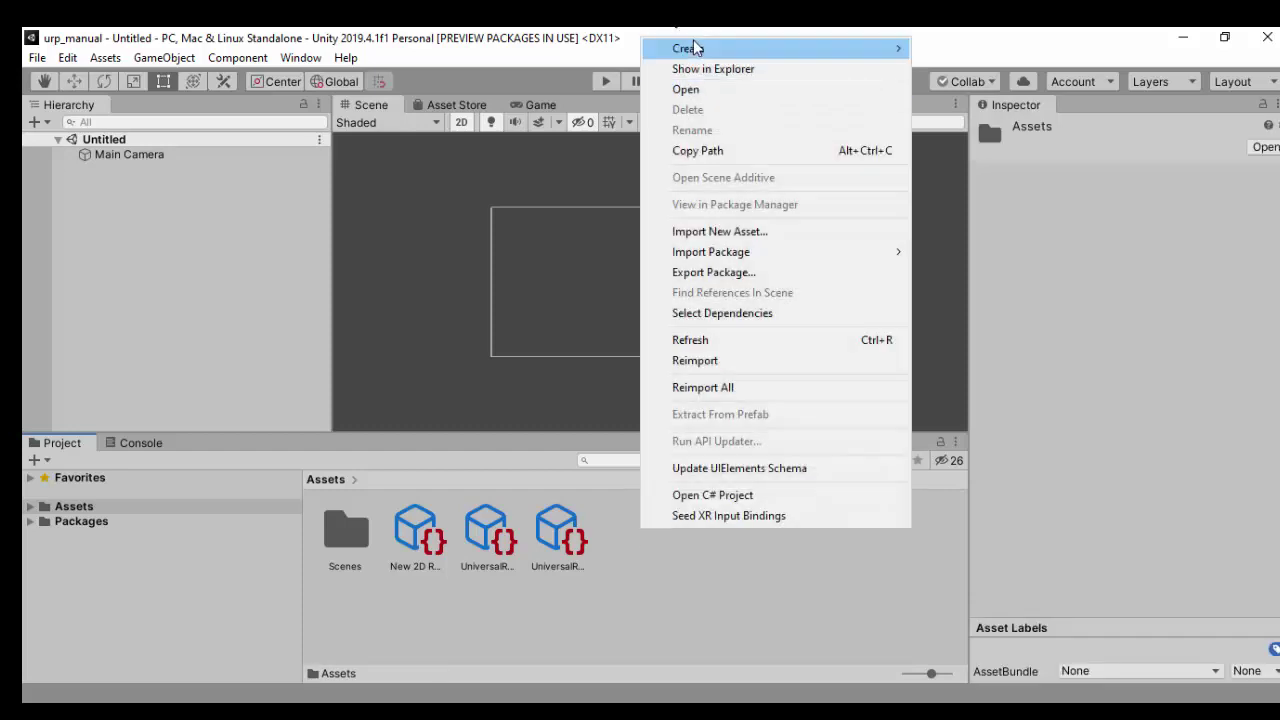
pyautogui.moveTo(774, 47)
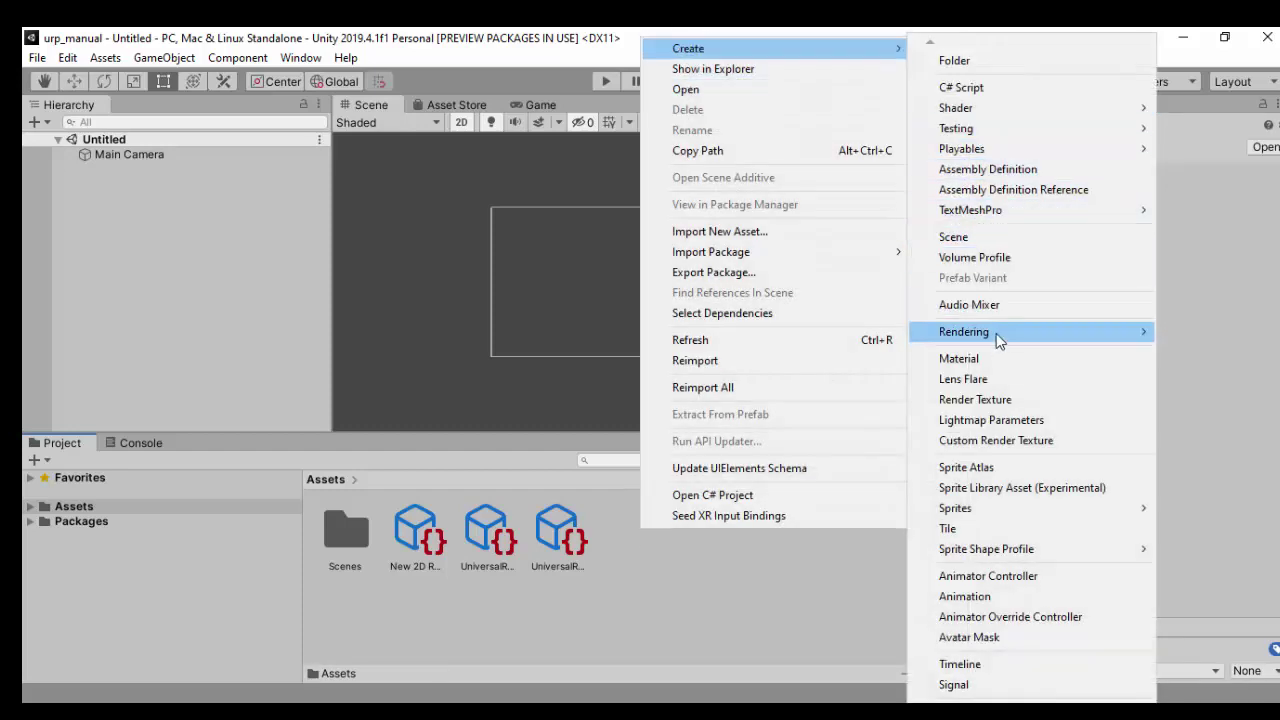
pyautogui.click(1000, 358)
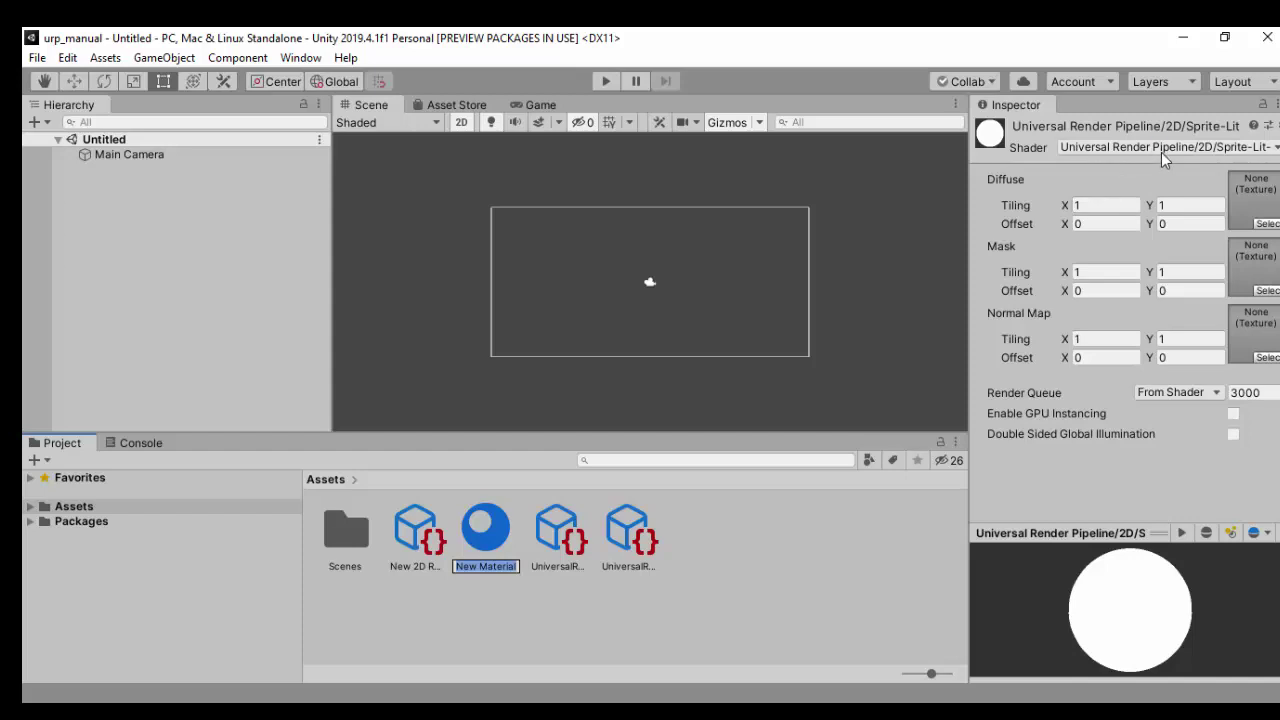
pyautogui.click(1161, 148)
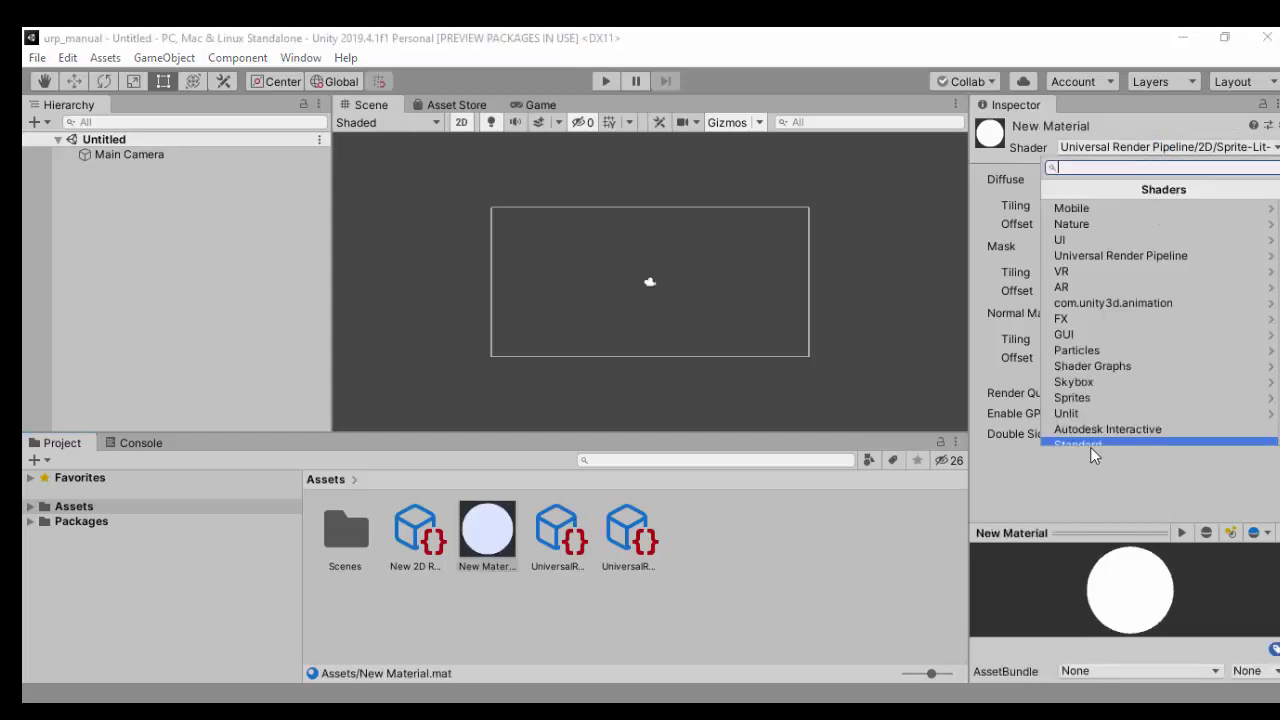
pyautogui.scroll(-2, 1090, 350)
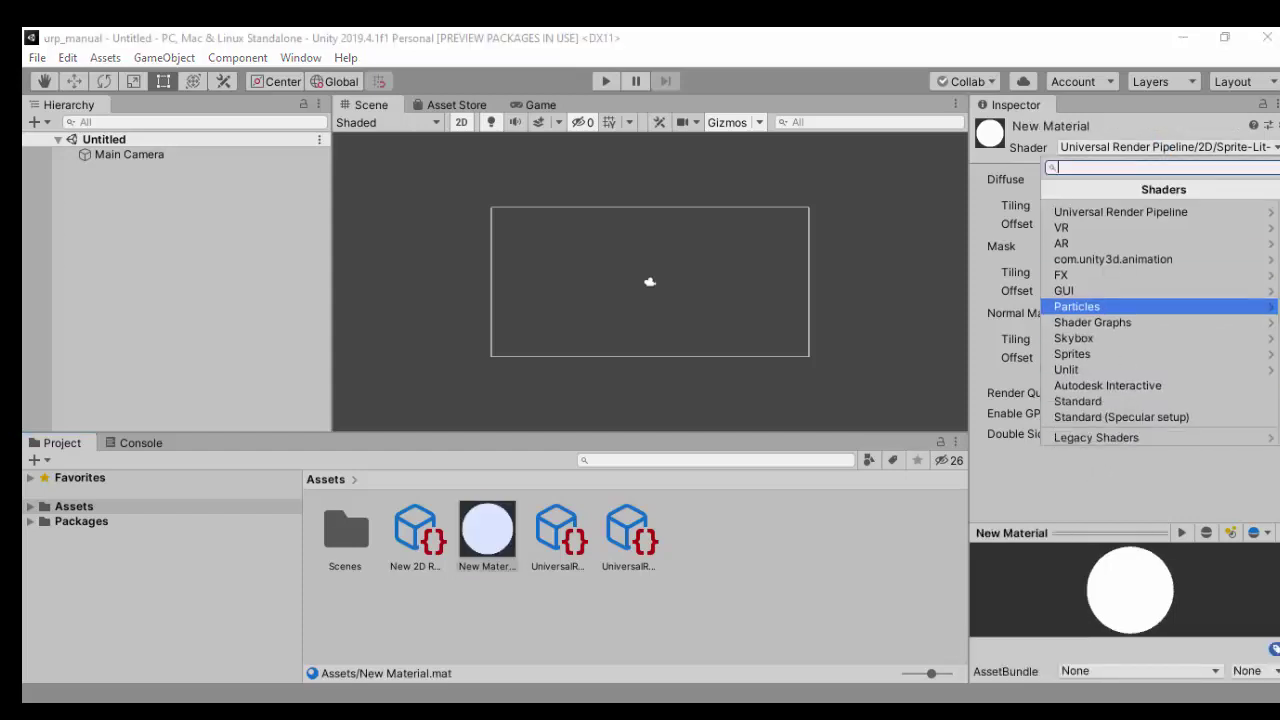
pyautogui.click(1089, 401)
pyautogui.click(655, 626)
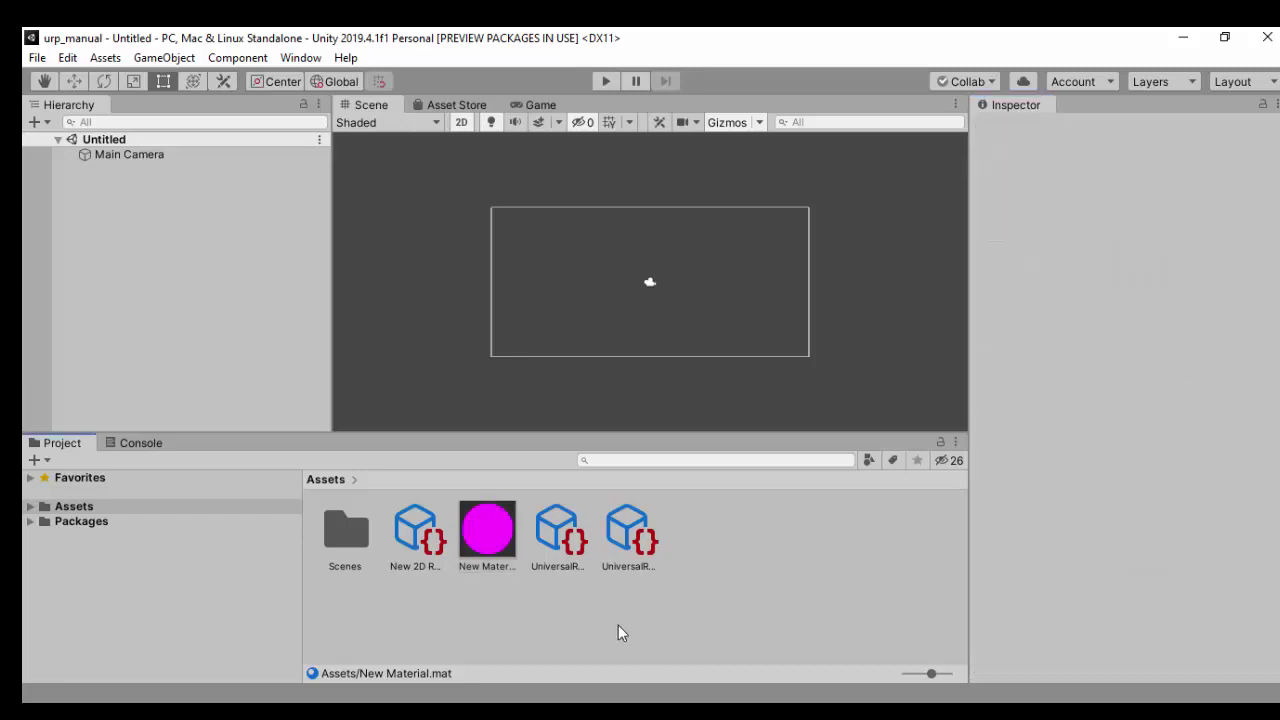
# Inspect the preview and properties of New Material and view the list of shaders available for it
pyautogui.click(490, 528)
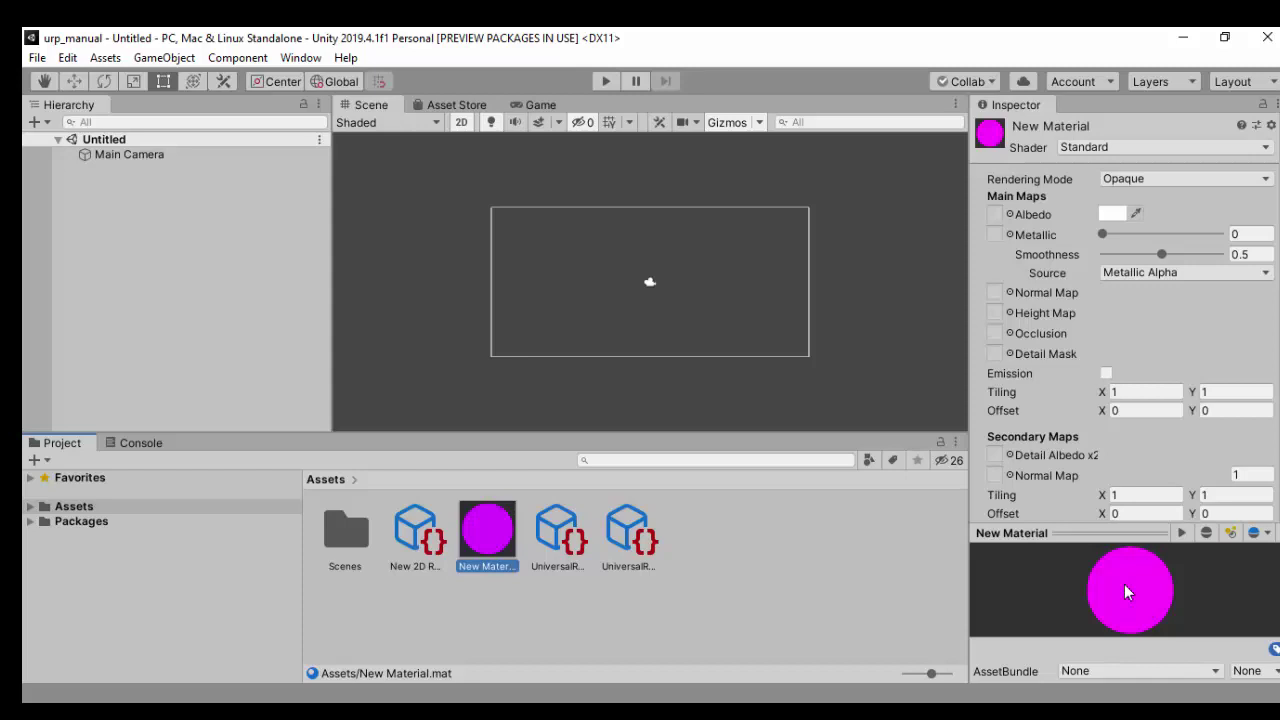
pyautogui.click(766, 607)
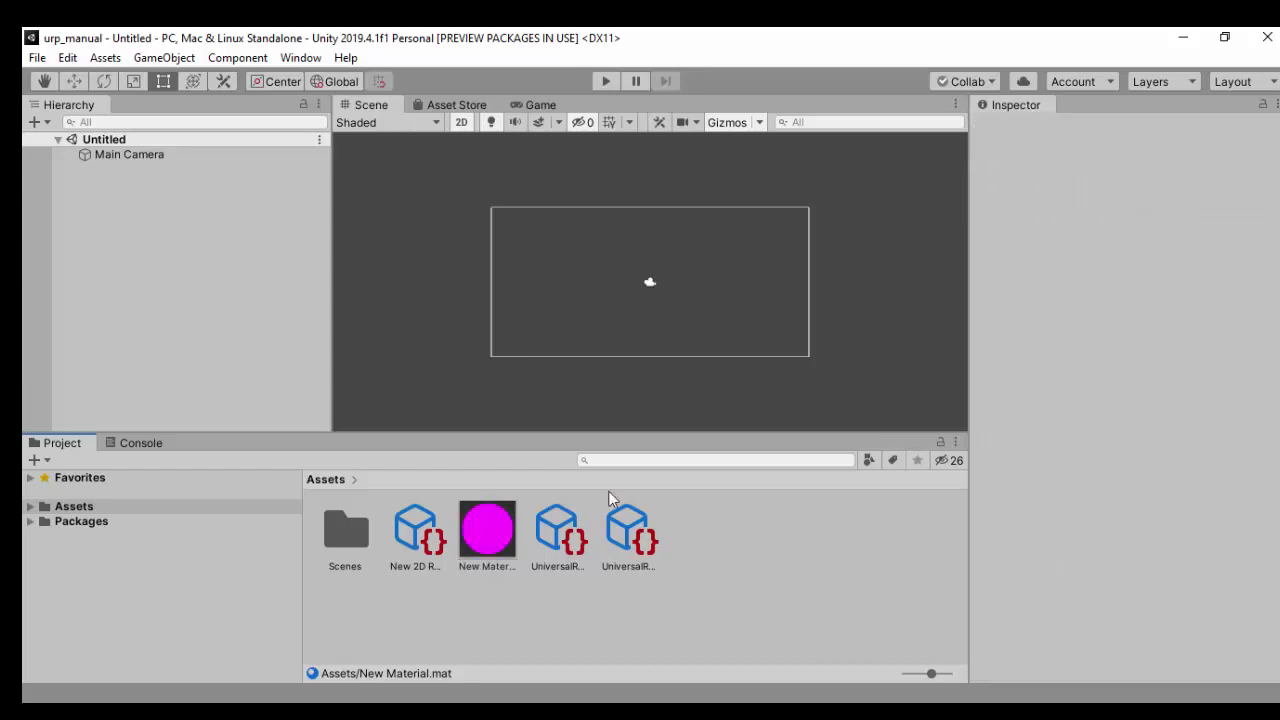
pyautogui.click(505, 526)
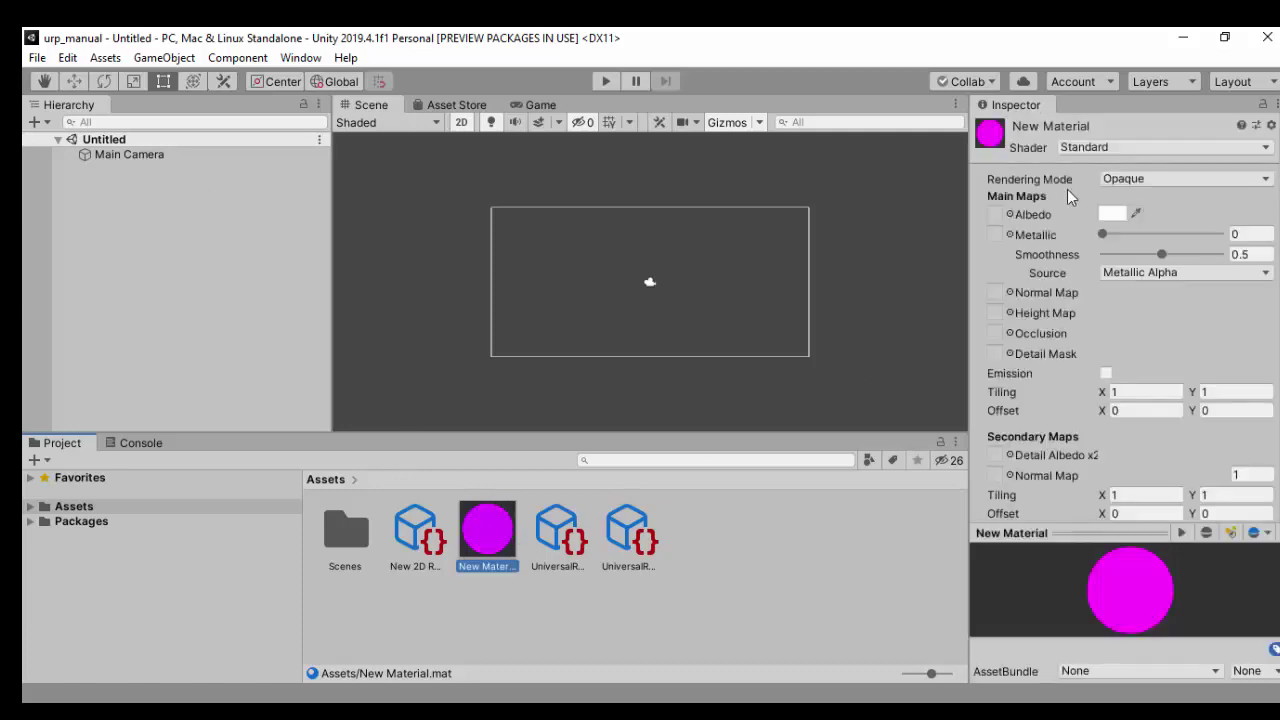
pyautogui.click(1114, 148)
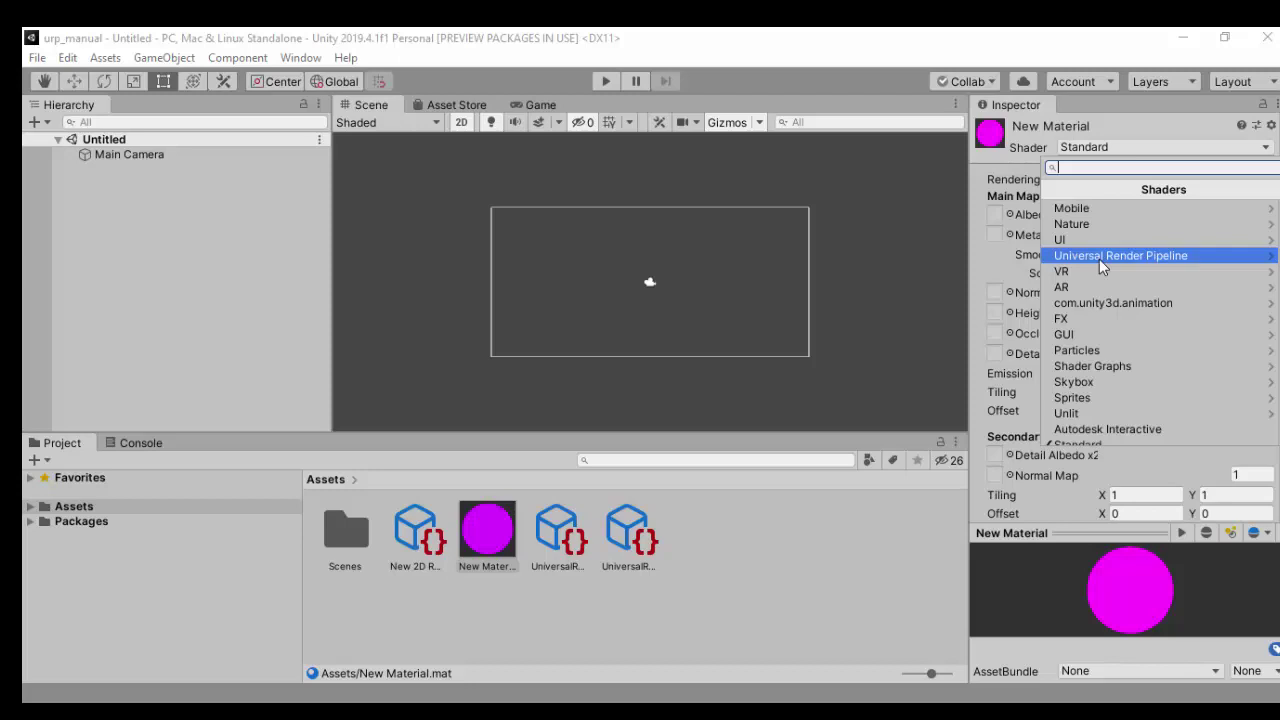
pyautogui.click(506, 621)
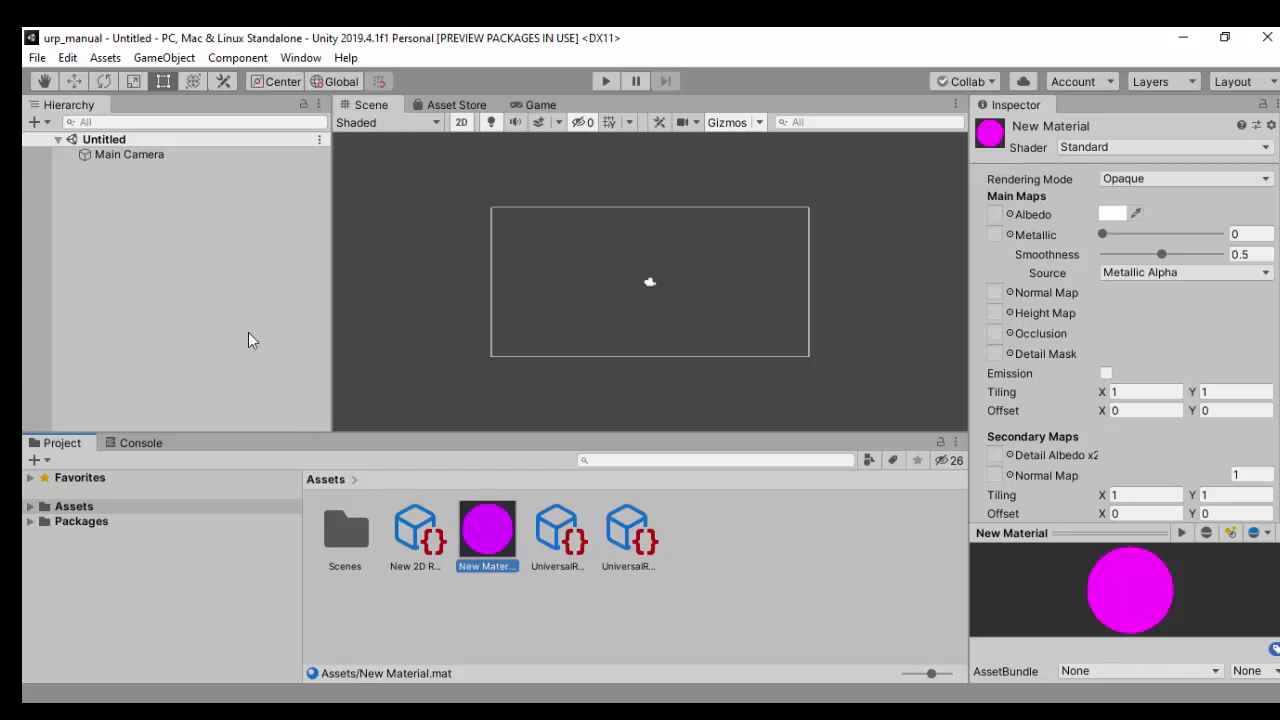
# Run the project-wide upgrade to UniversalRP materials again to convert New Material from the Standard shader
pyautogui.click(67, 57)
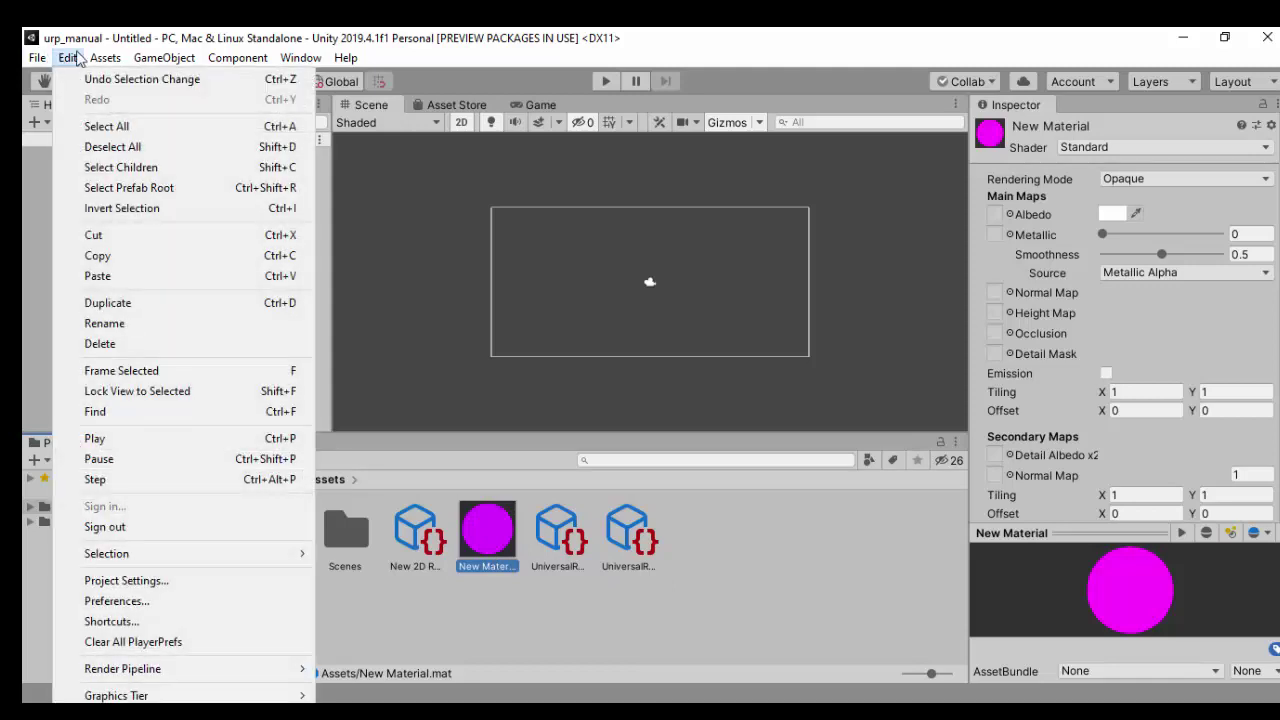
pyautogui.moveTo(176, 671)
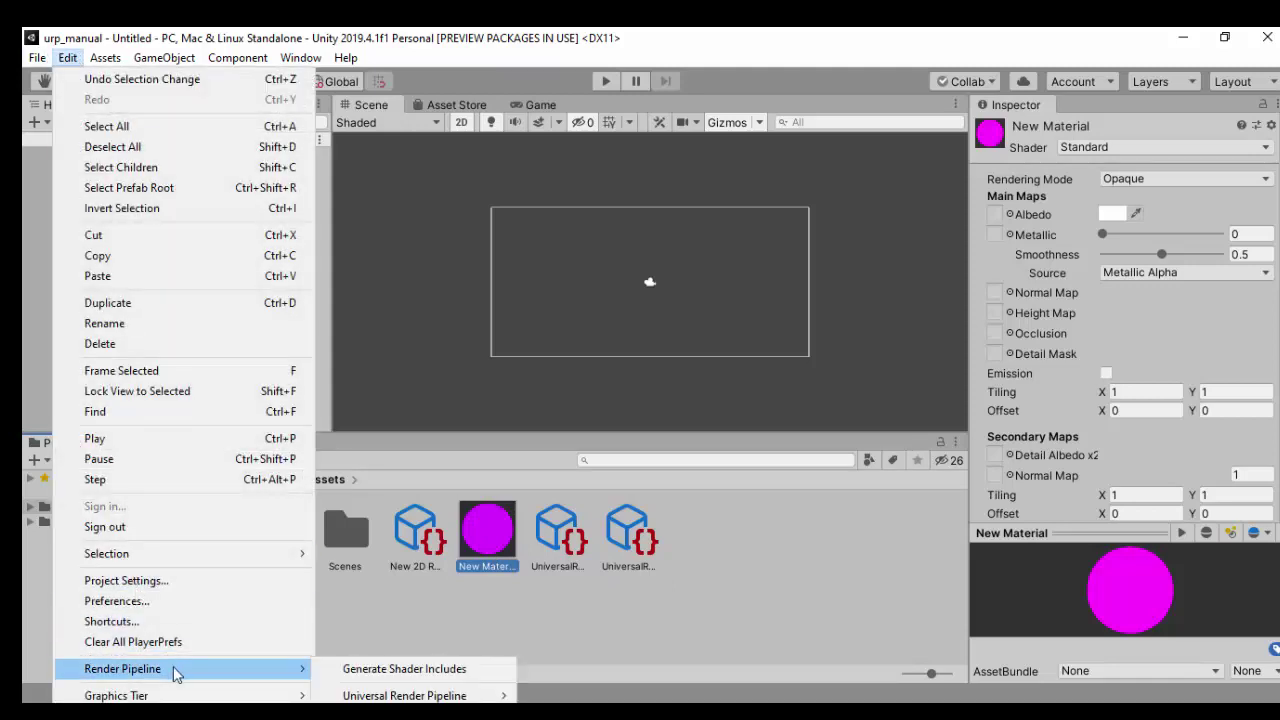
pyautogui.moveTo(338, 696)
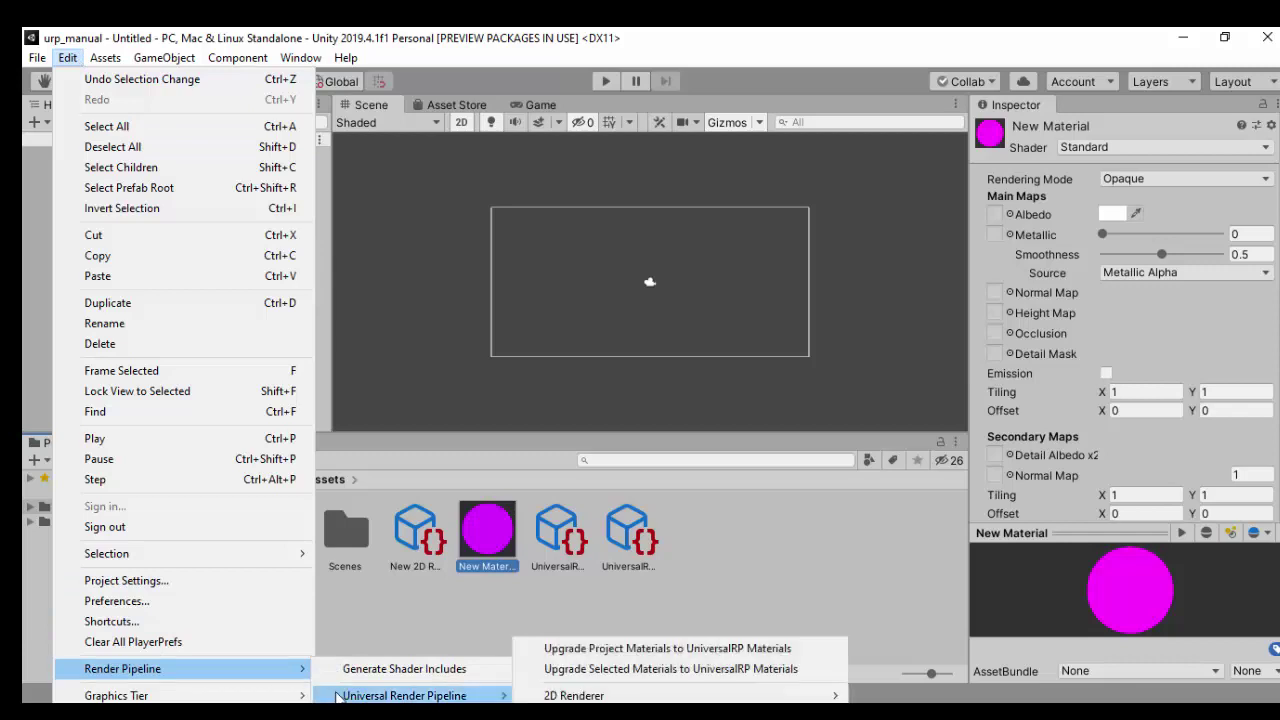
pyautogui.click(558, 650)
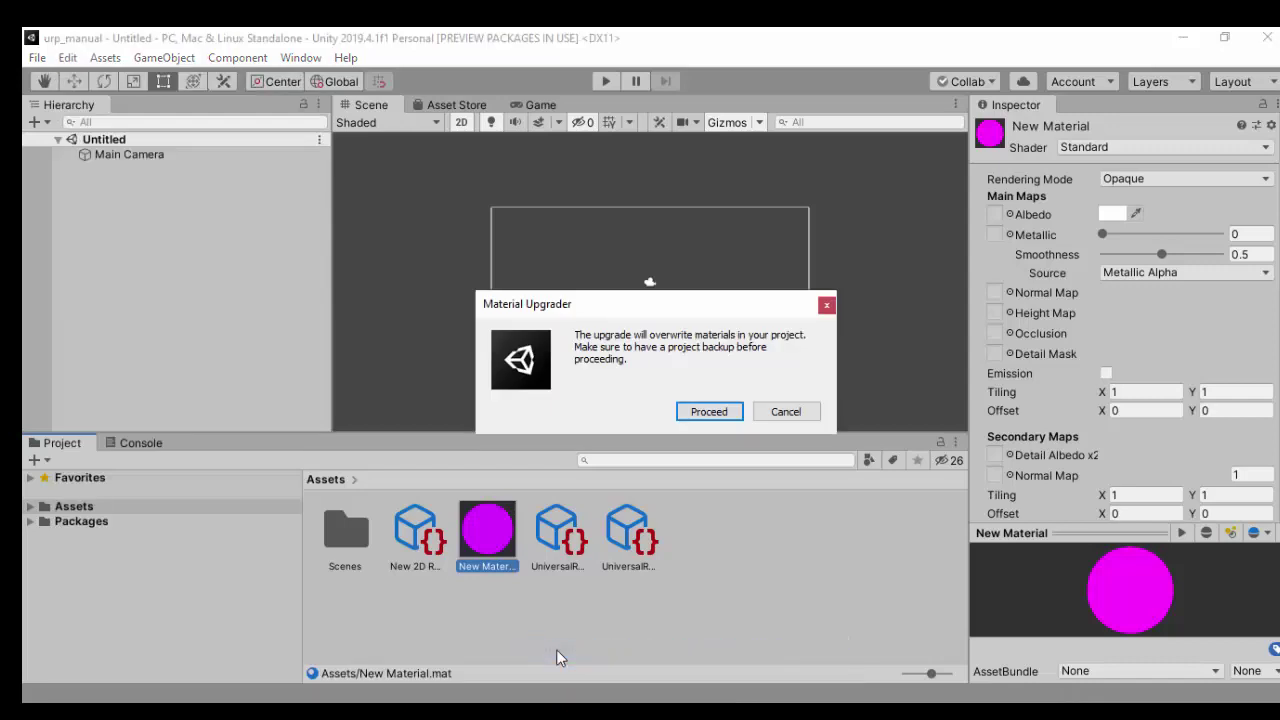
pyautogui.click(692, 414)
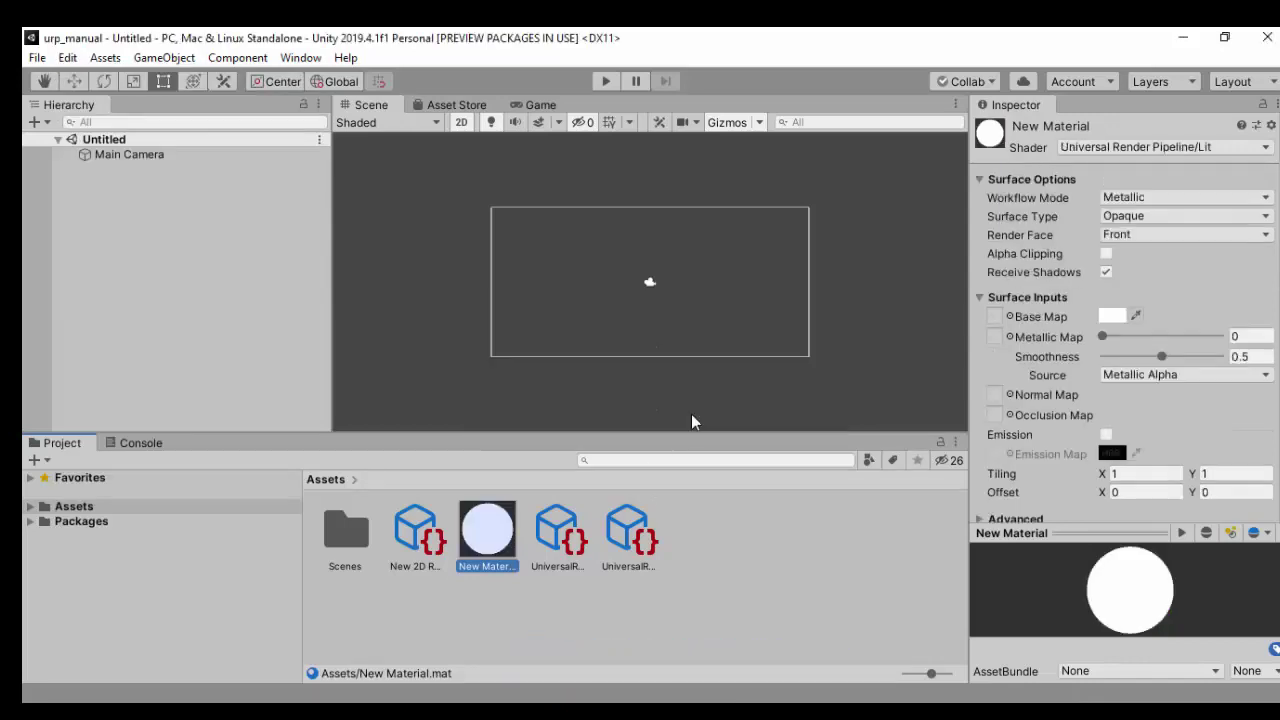
pyautogui.click(522, 638)
# Set the shader of New Material to Universal Render Pipeline/2D/Sprite-Lit-Default
pyautogui.click(490, 543)
pyautogui.click(1113, 151)
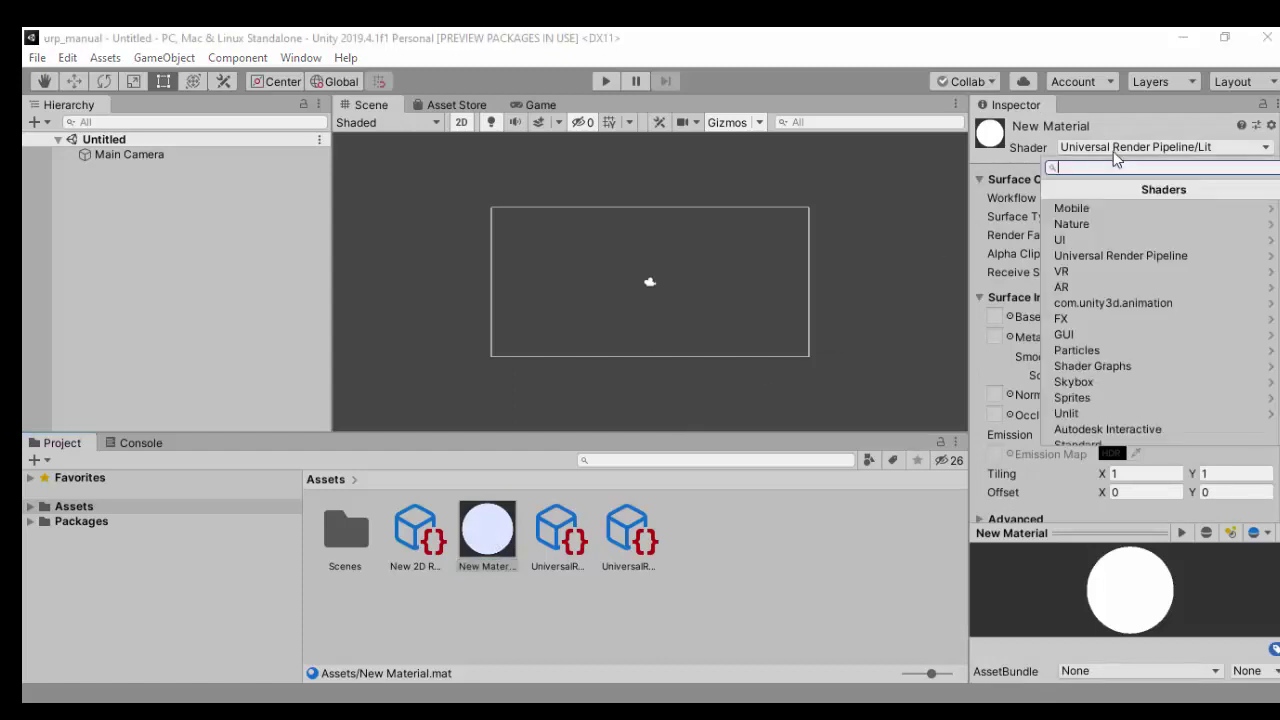
pyautogui.click(1112, 255)
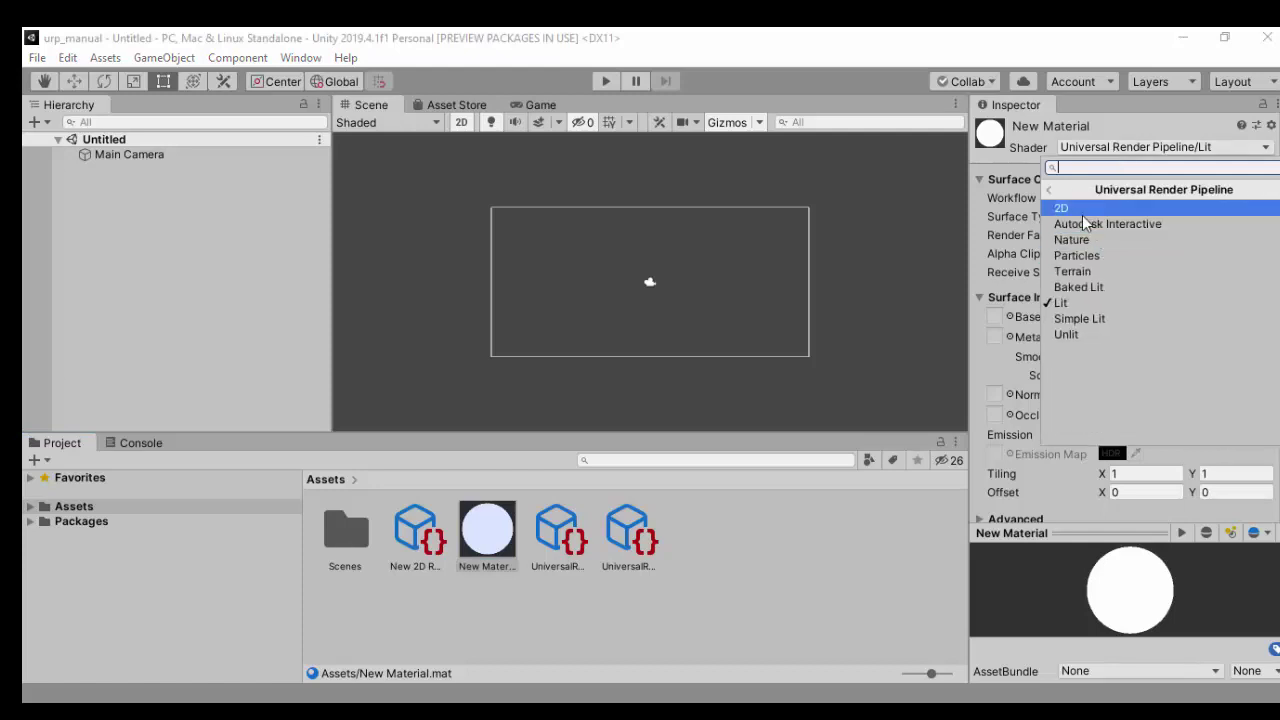
pyautogui.click(1080, 214)
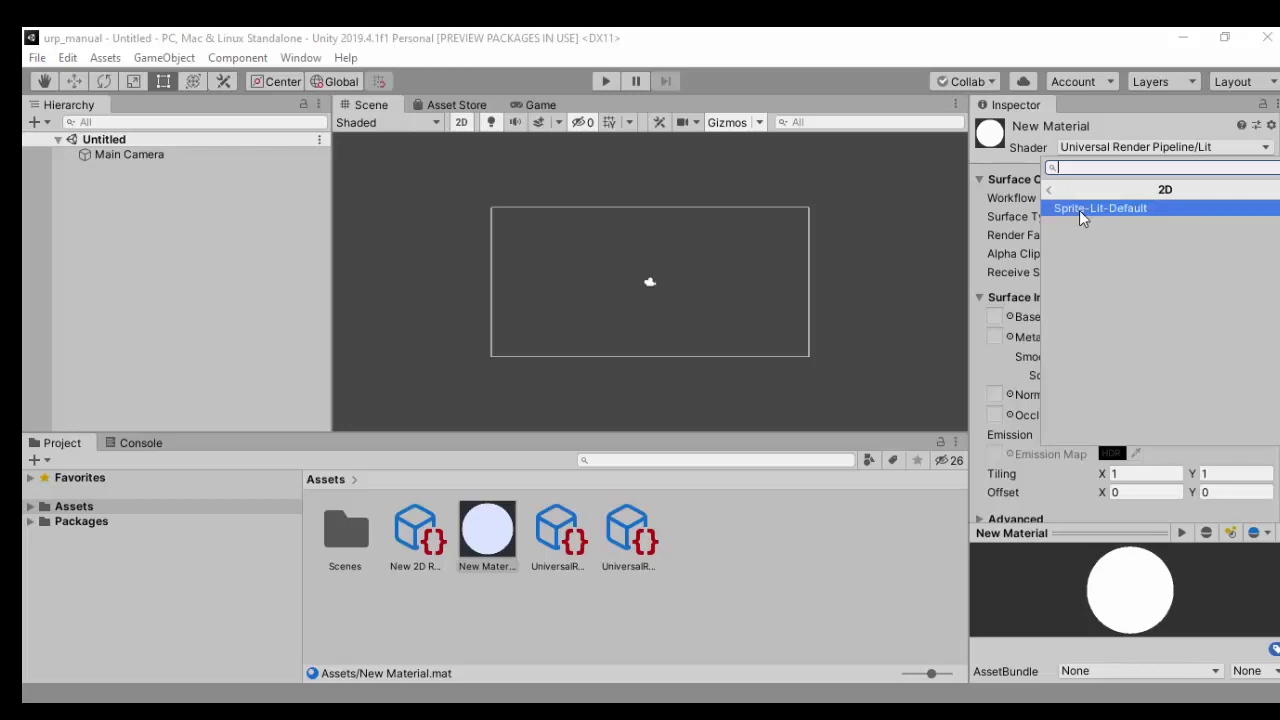
pyautogui.click(1079, 210)
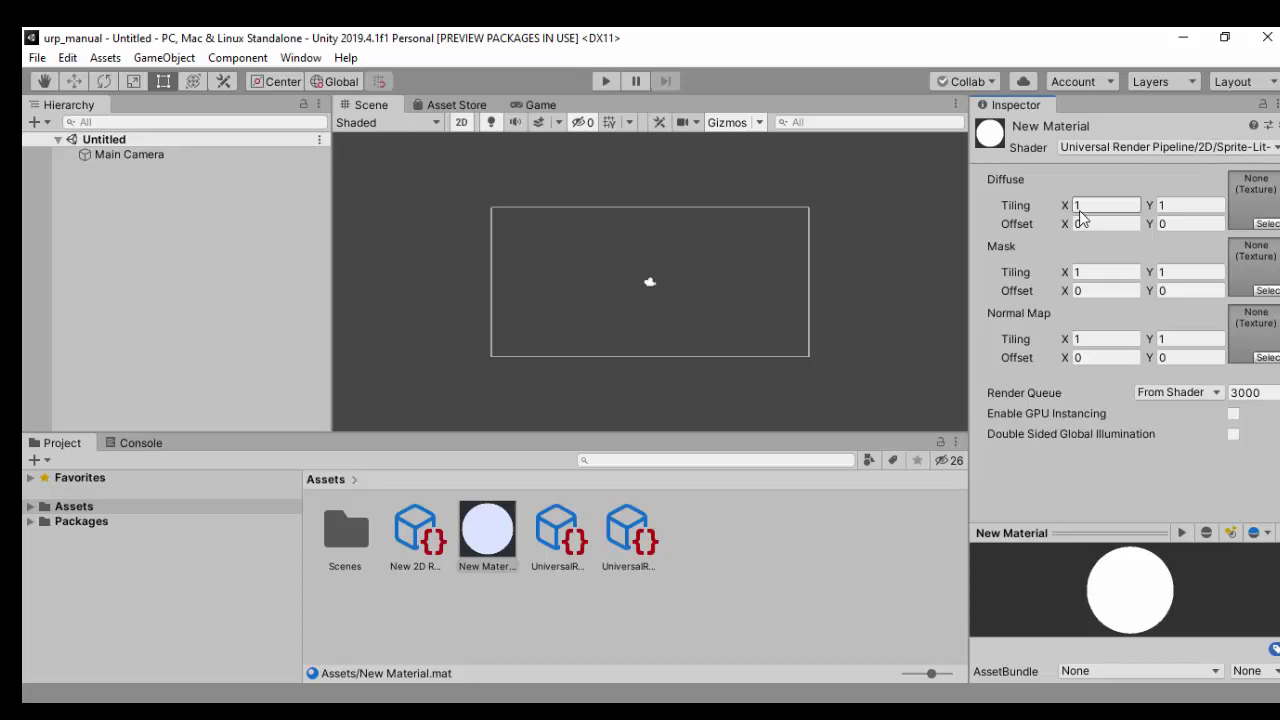
# Show the project's Packages folder as a compact list and open the Shader Graph package folder
pyautogui.click(30, 524)
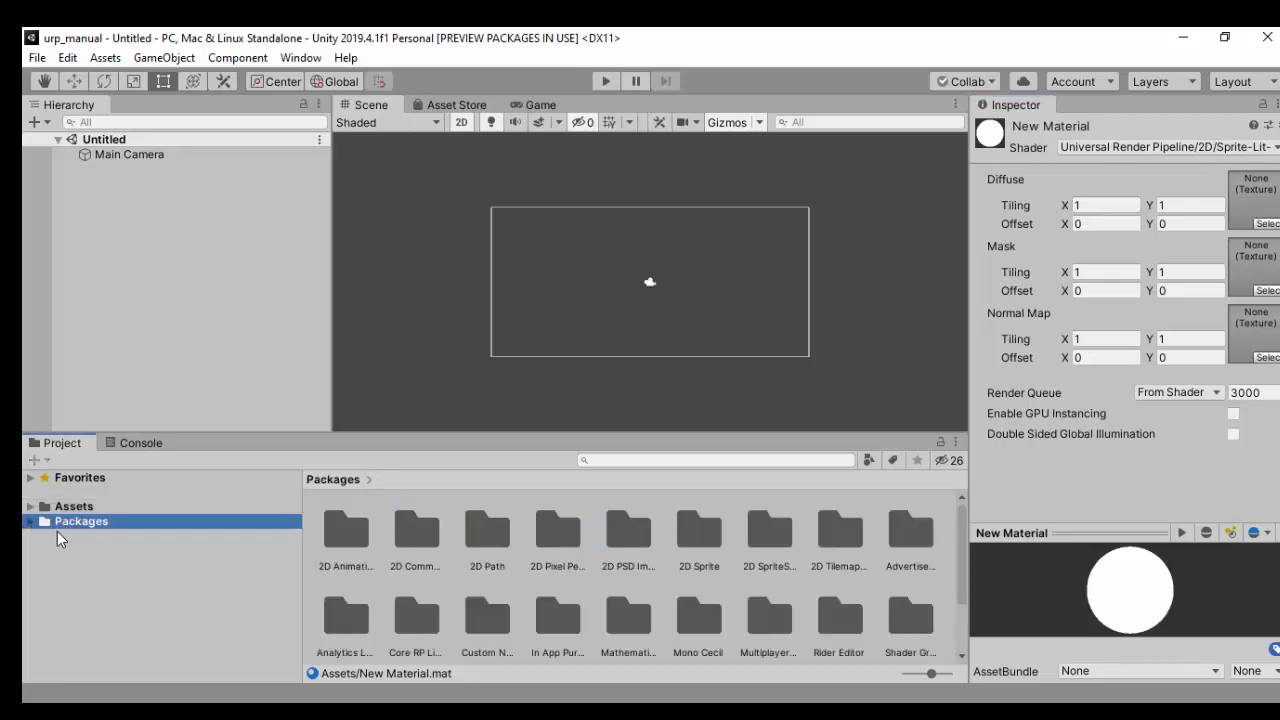
pyautogui.moveTo(930, 673); pyautogui.dragTo(881, 673)
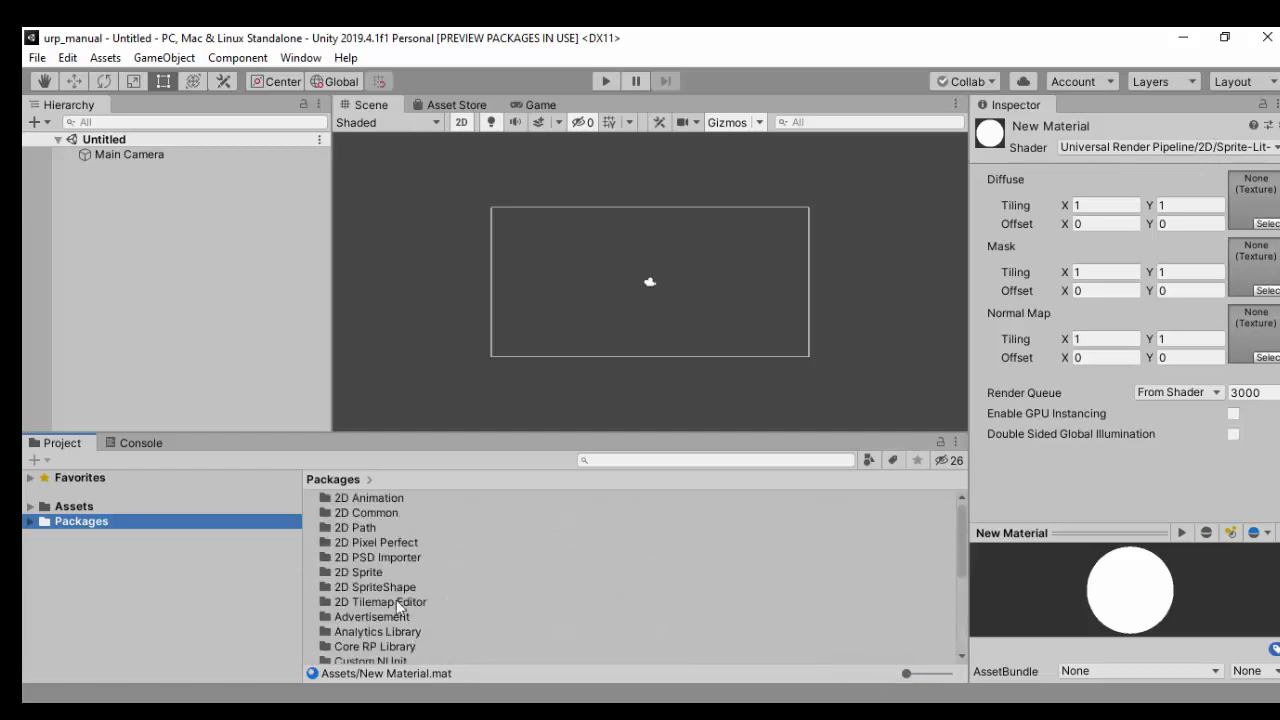
pyautogui.scroll(-4, 397, 601)
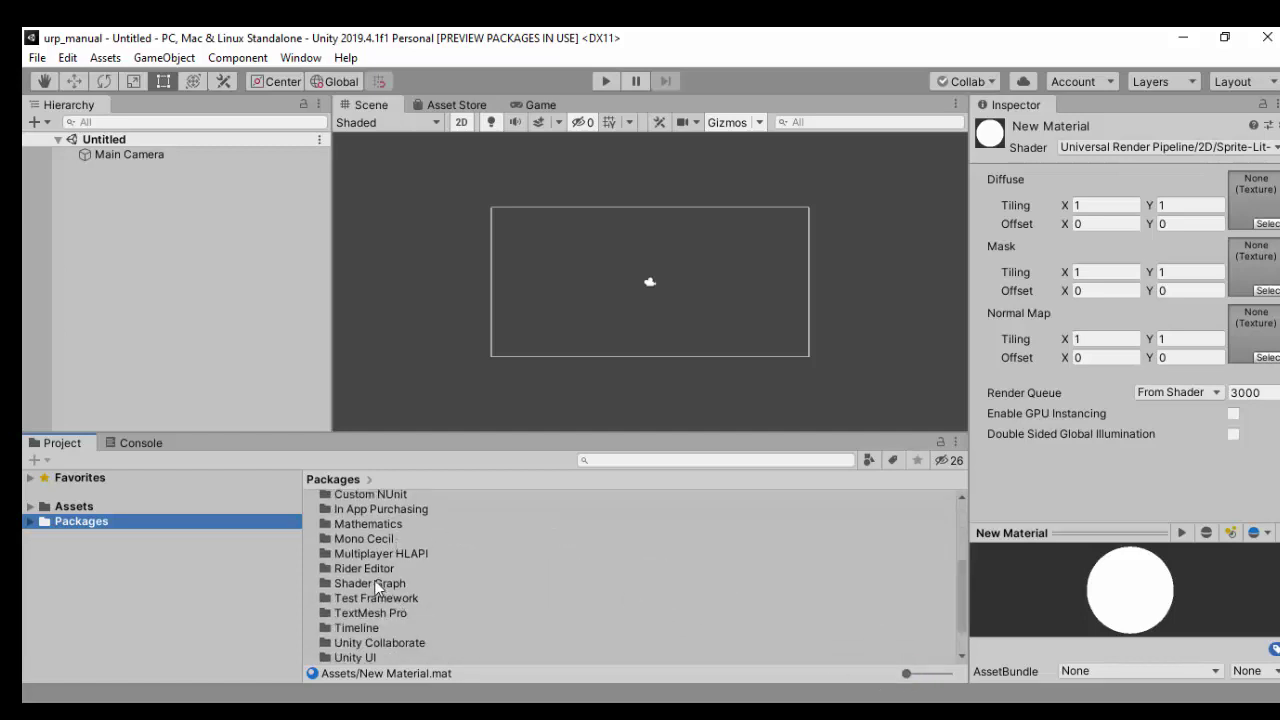
pyautogui.click(375, 584)
pyautogui.doubleClick(375, 584)
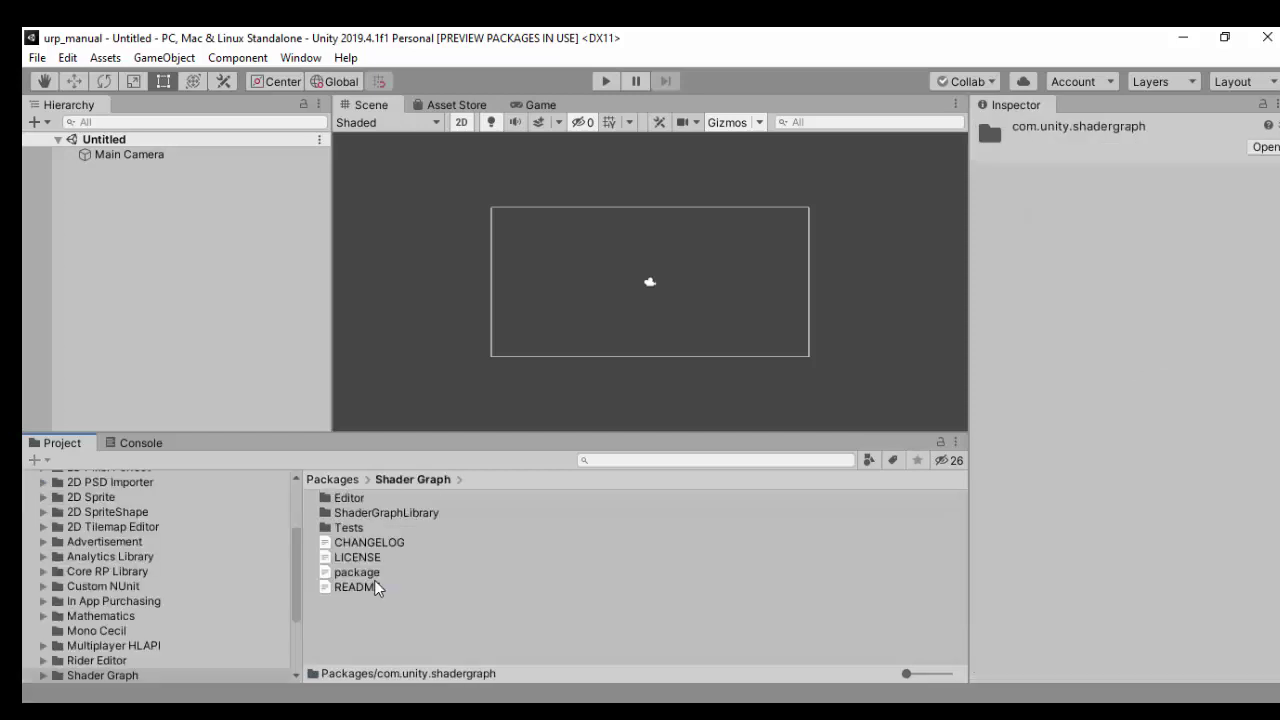
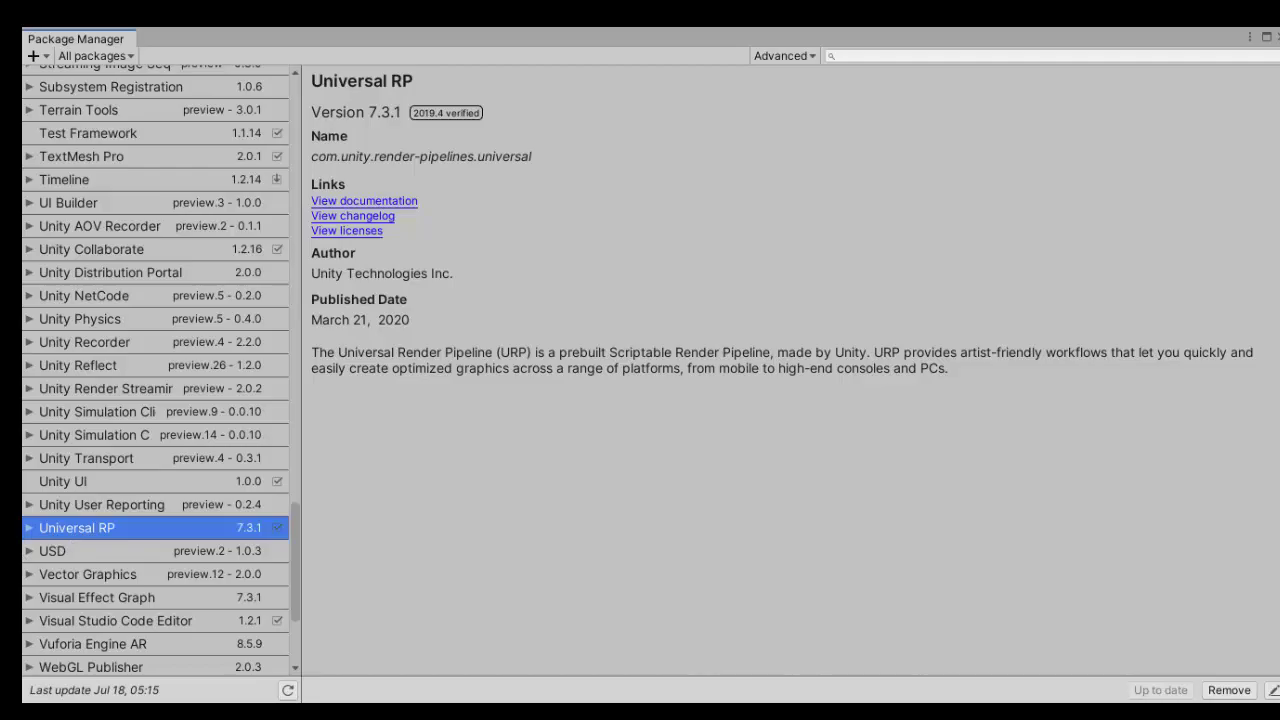
# Close the Package Manager, return to the Assets folder and view the Universal Render Pipeline assets available for creation under Rendering
pyautogui.click(1276, 37)
pyautogui.click(76, 508)
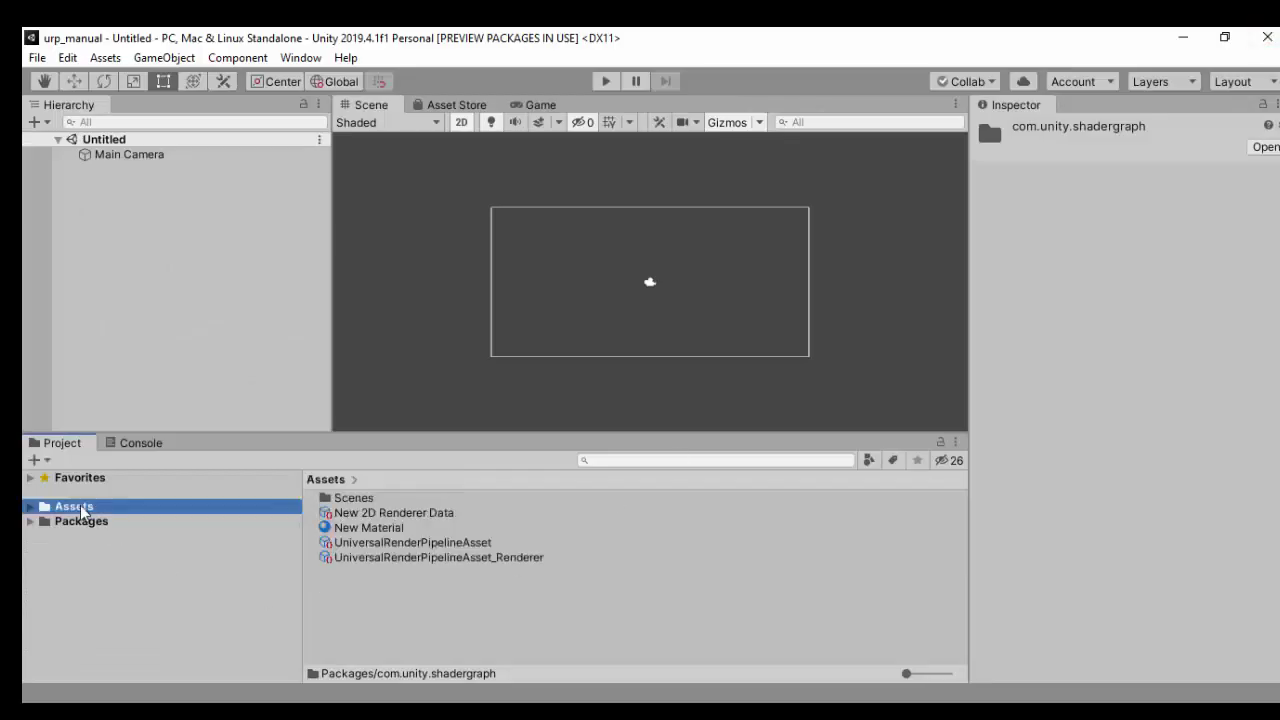
pyautogui.rightClick(580, 598)
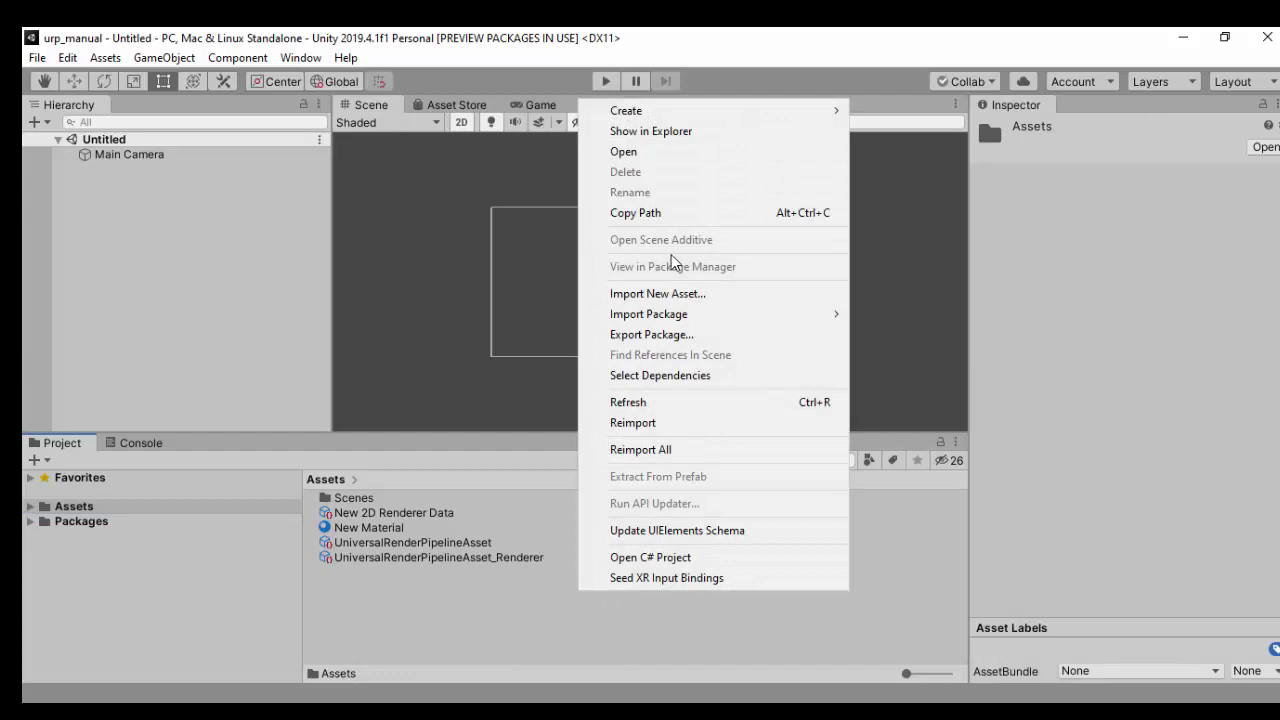
pyautogui.moveTo(655, 111)
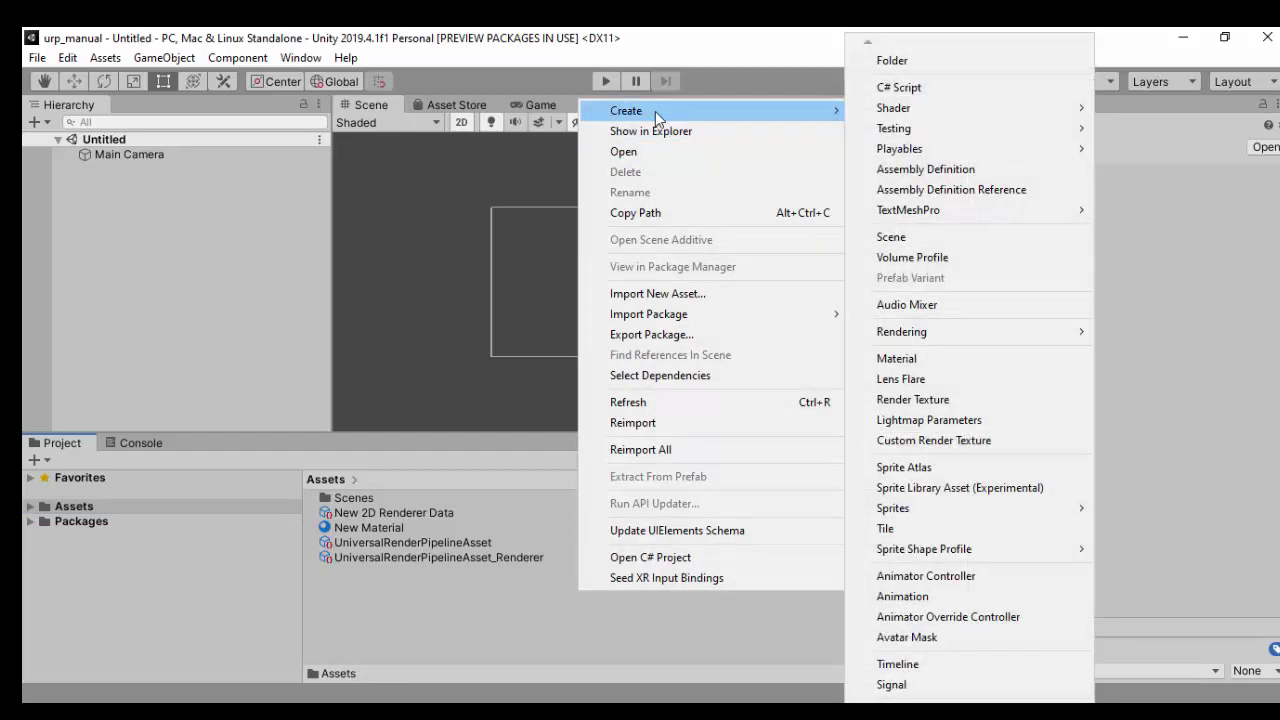
pyautogui.moveTo(906, 333)
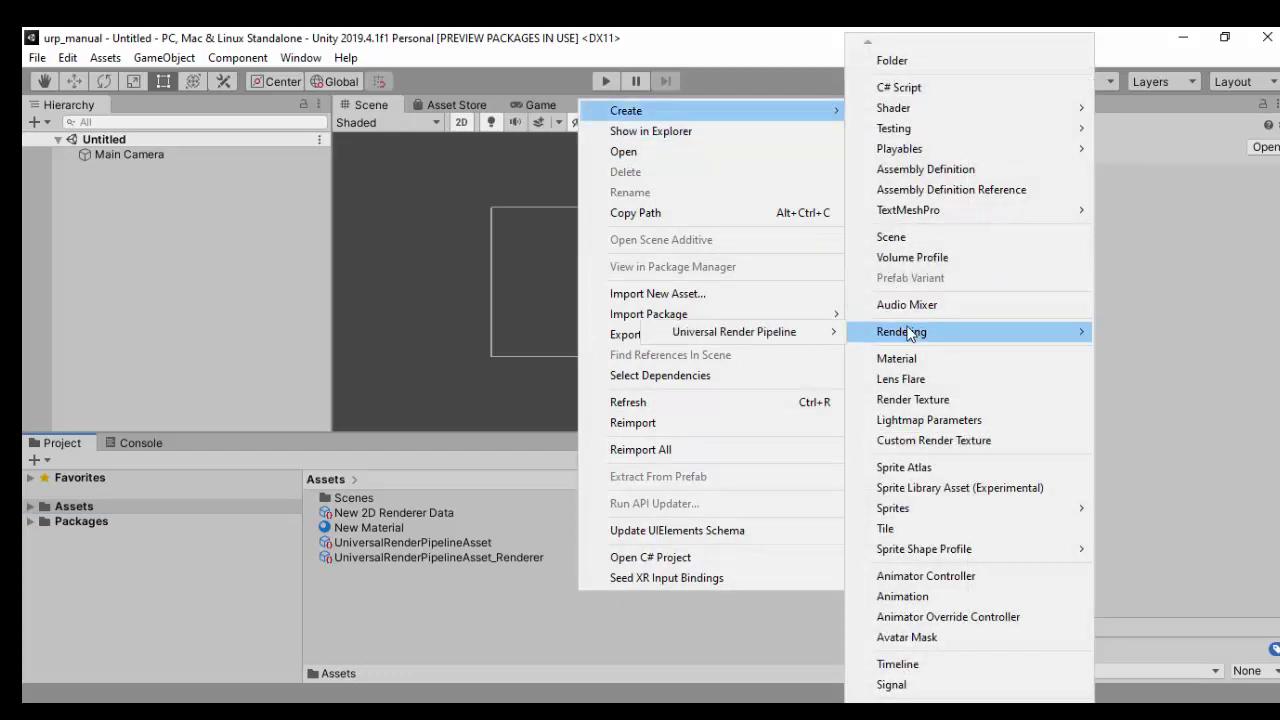
pyautogui.moveTo(798, 331)
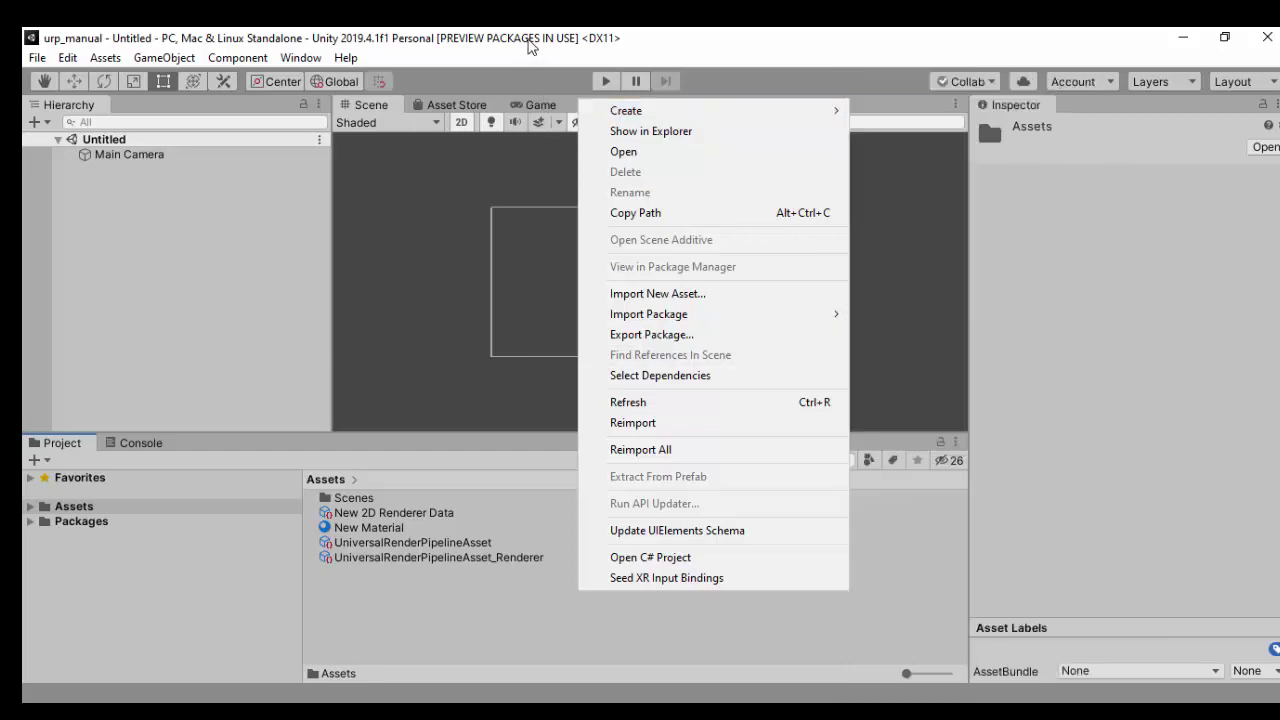
pyautogui.press('Escape')
# Review the Scriptable Render Pipeline asset assigned in the project's Graphics settings and close the settings window
pyautogui.click(68, 58)
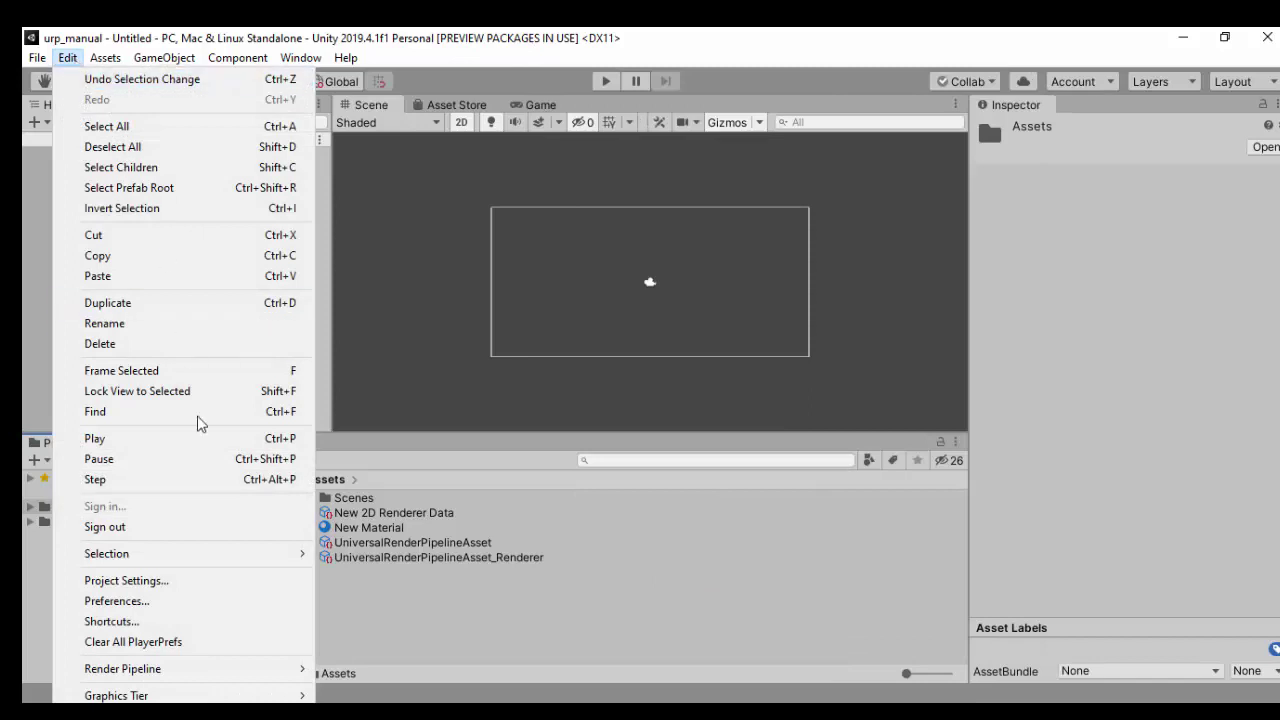
pyautogui.click(152, 586)
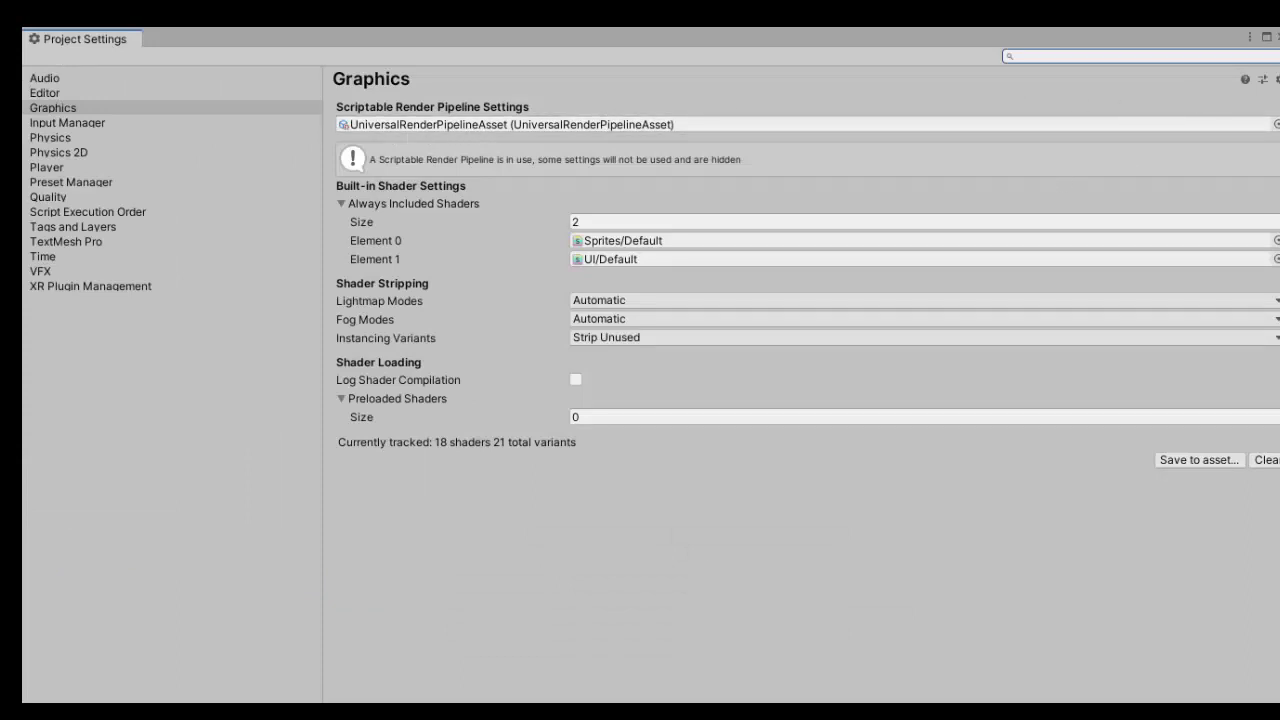
pyautogui.click(1277, 37)
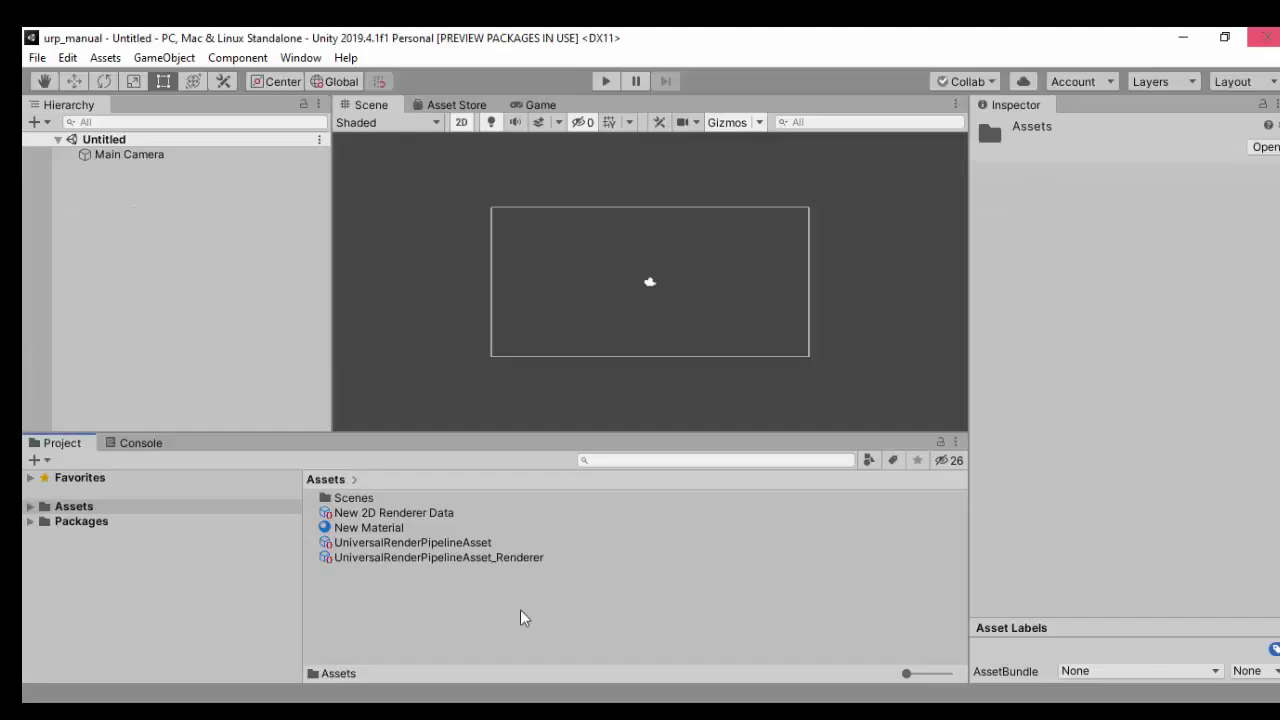
# Select UniversalRenderPipelineAsset and review the Rendering asset types for creating a 2D renderer, without creating one
pyautogui.rightClick(620, 545)
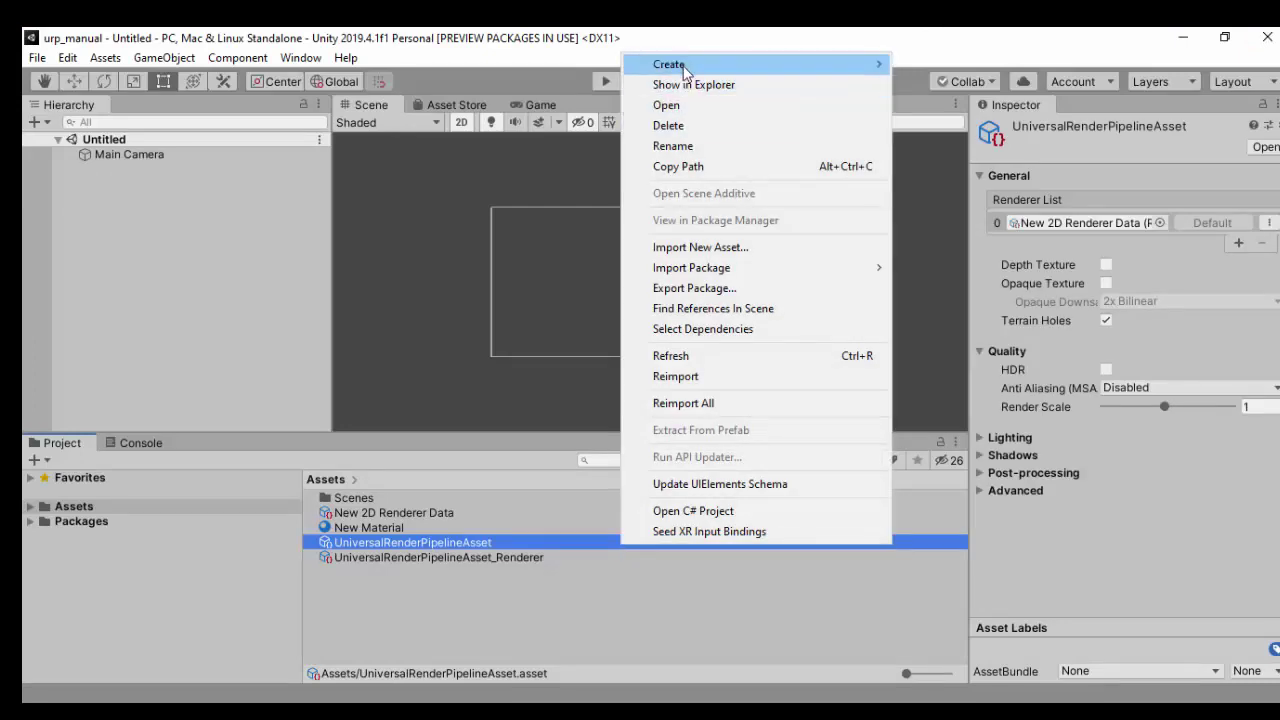
pyautogui.moveTo(700, 70)
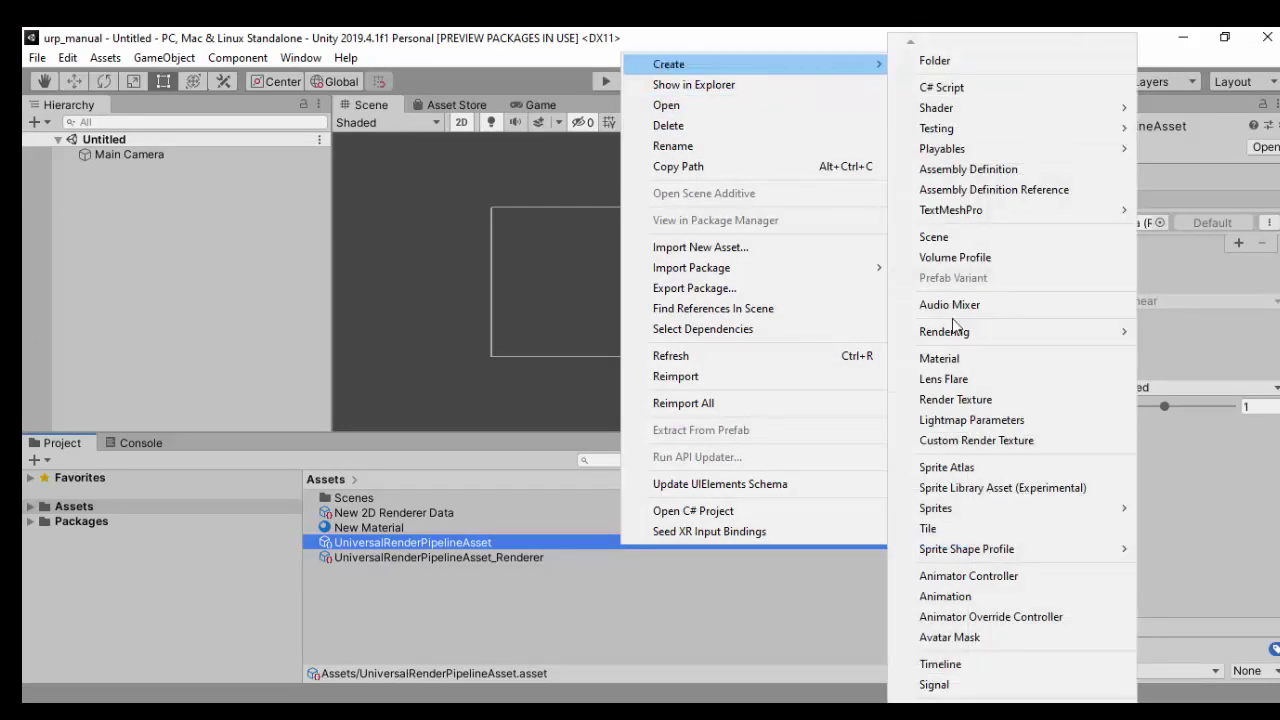
pyautogui.moveTo(945, 331)
pyautogui.moveTo(813, 331)
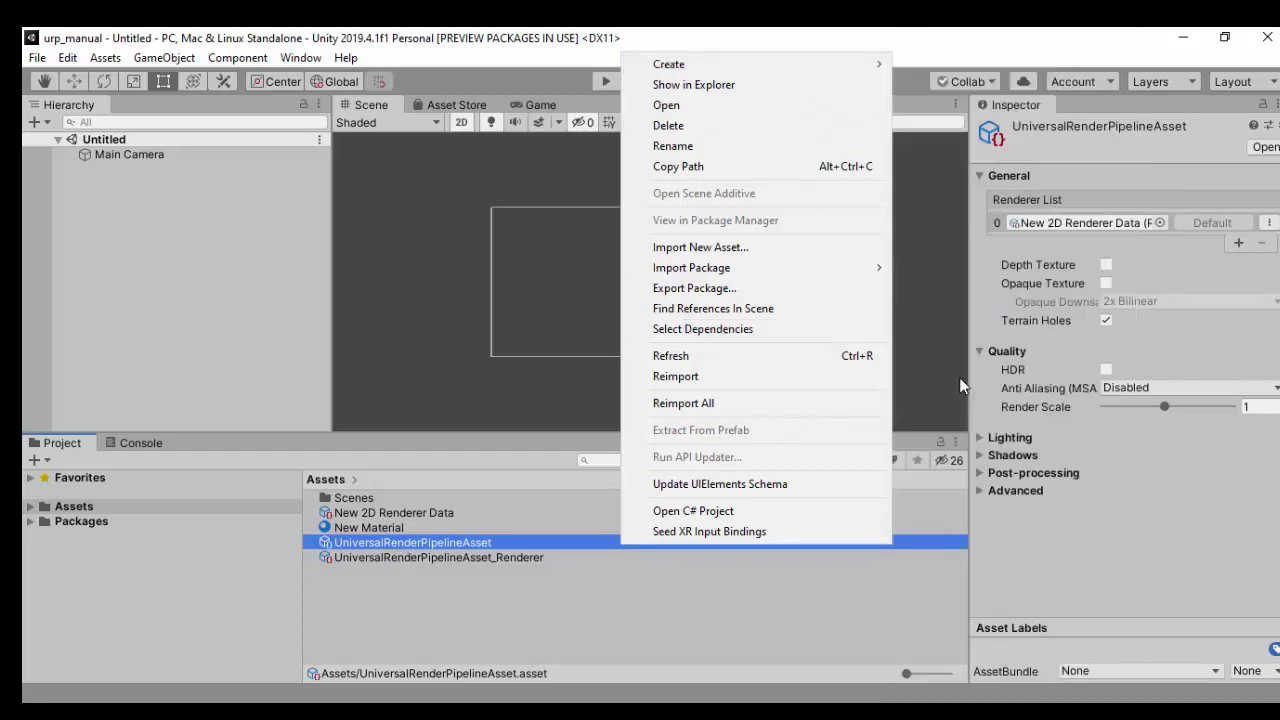
pyautogui.click(411, 40)
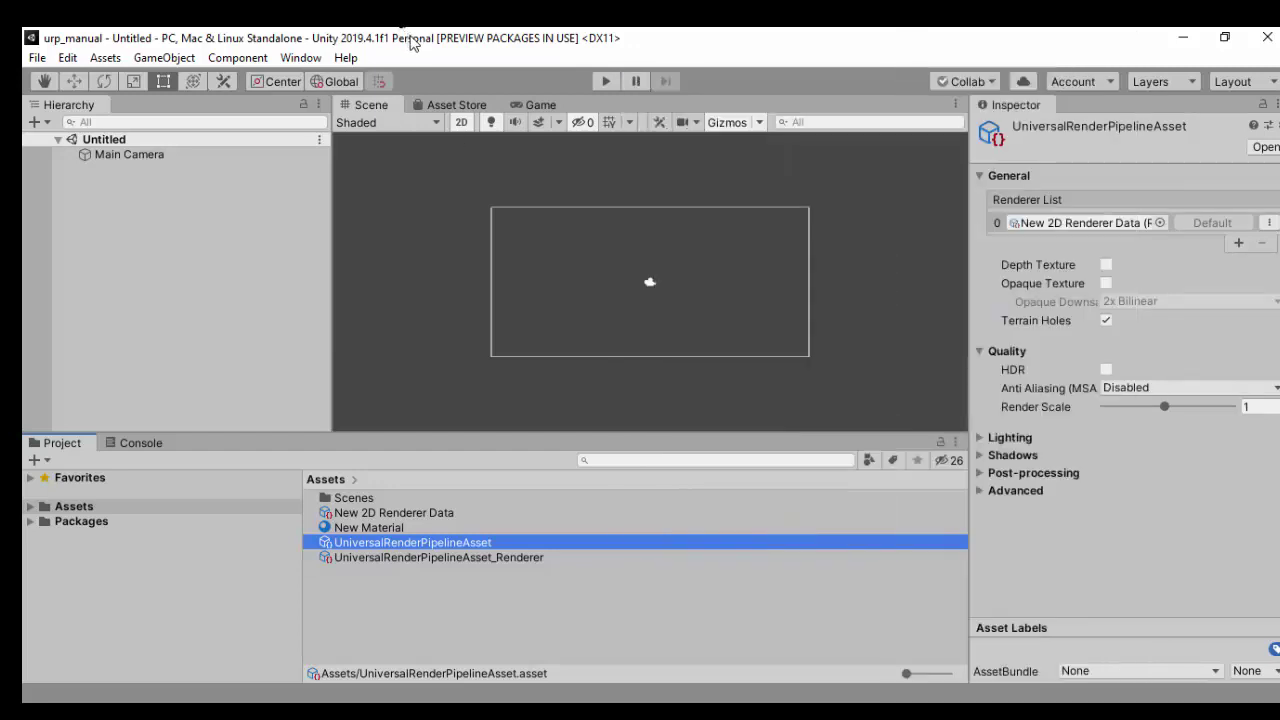
# Inspect the properties of UniversalRenderPipelineAsset_Renderer and UniversalRenderPipelineAsset, and clear the selection
pyautogui.click(388, 557)
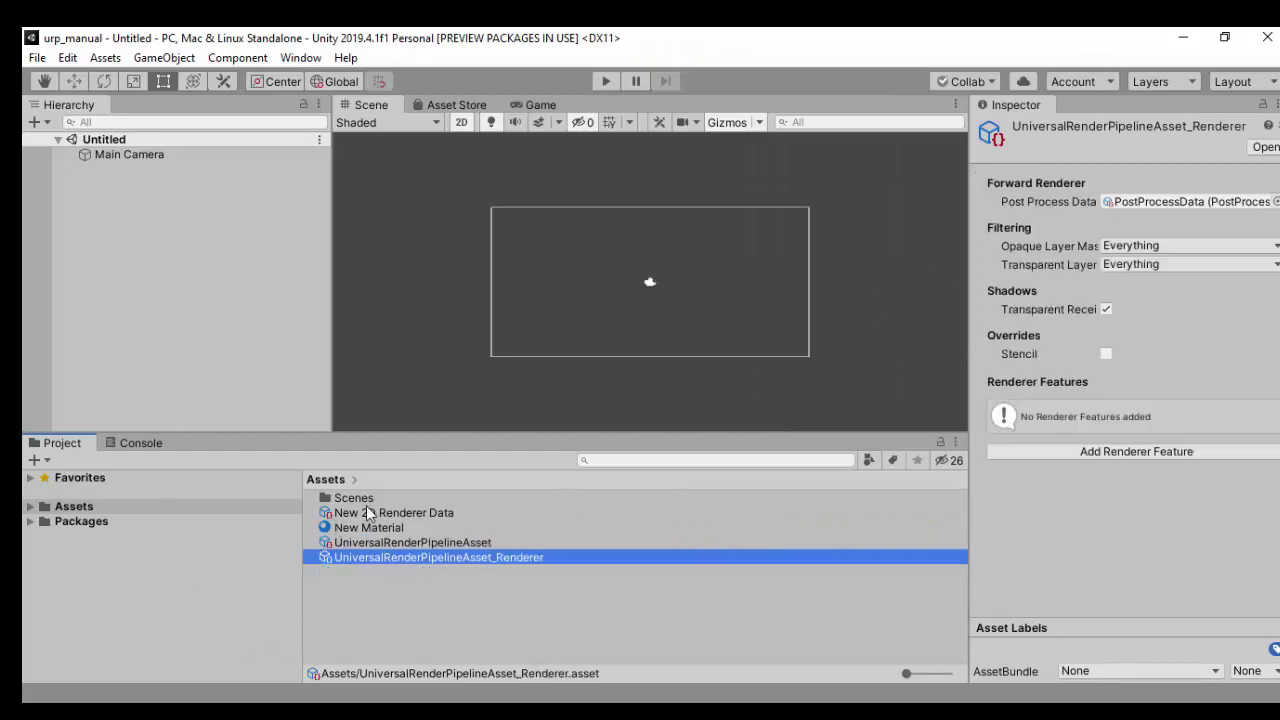
pyautogui.click(380, 542)
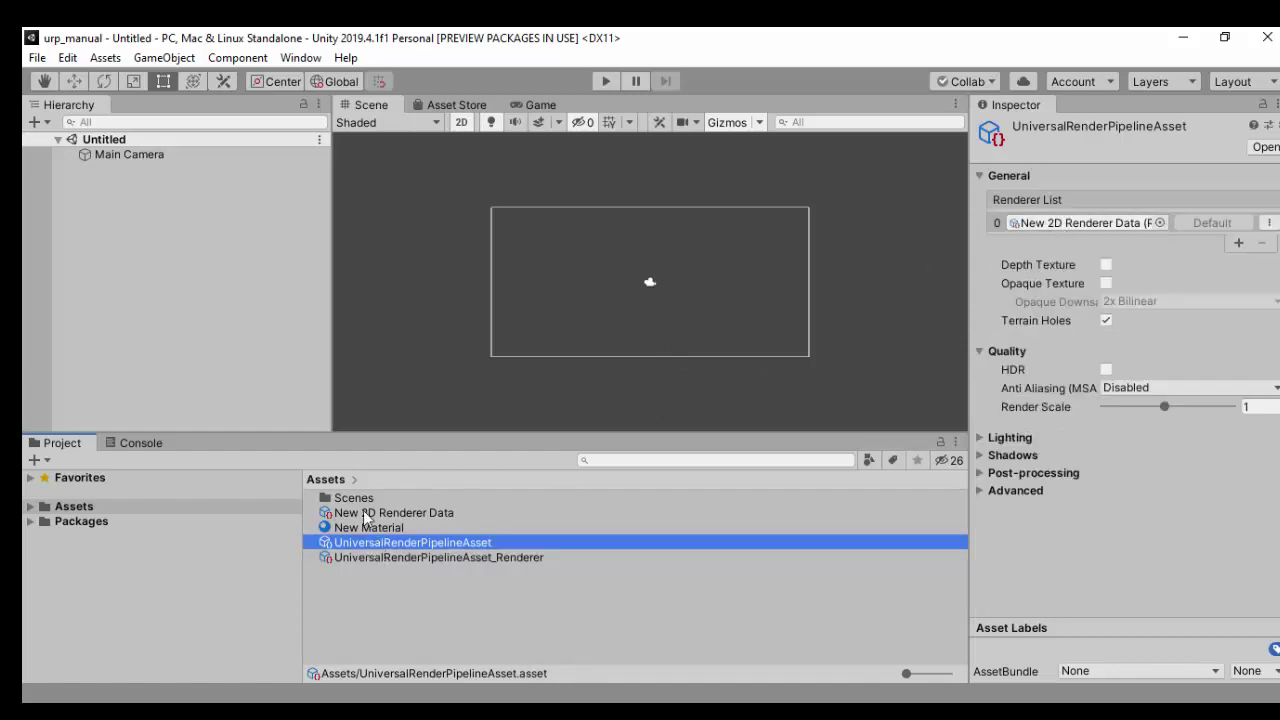
pyautogui.moveTo(365, 517); pyautogui.dragTo(509, 590)
pyautogui.click(485, 593)
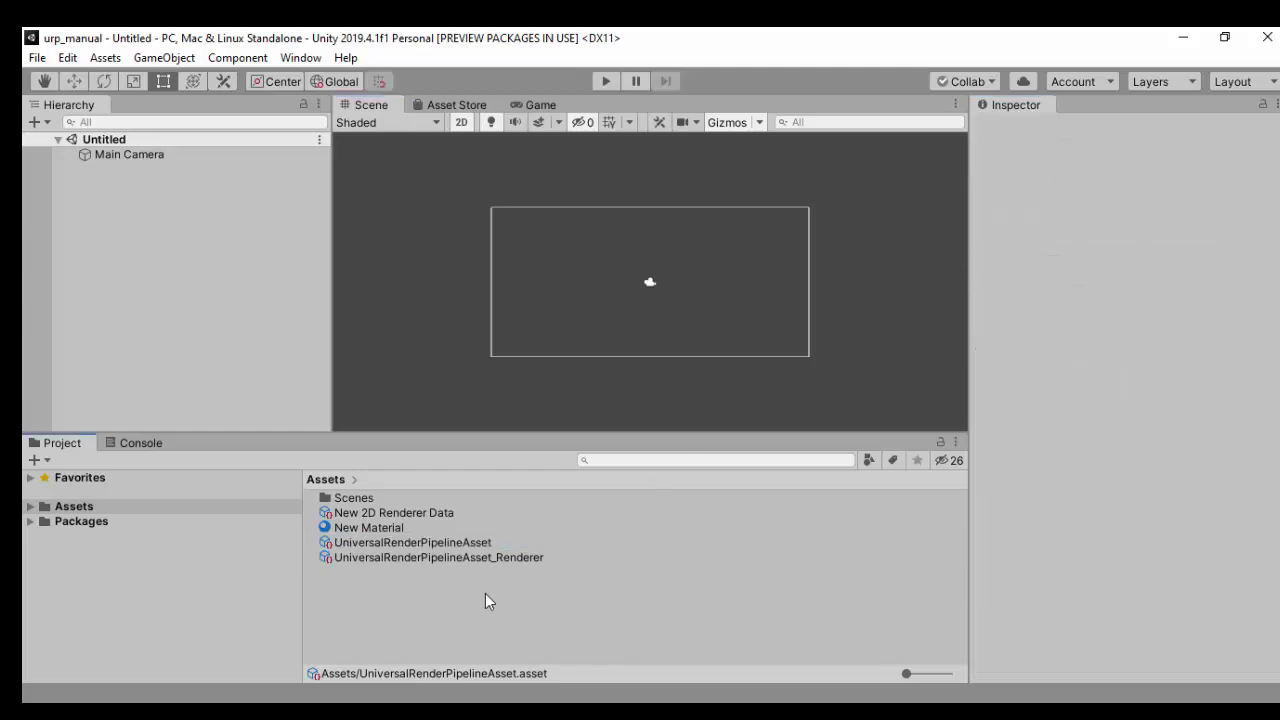
# Select New Material and view the Universal Render Pipeline commands for upgrading materials
pyautogui.click(374, 530)
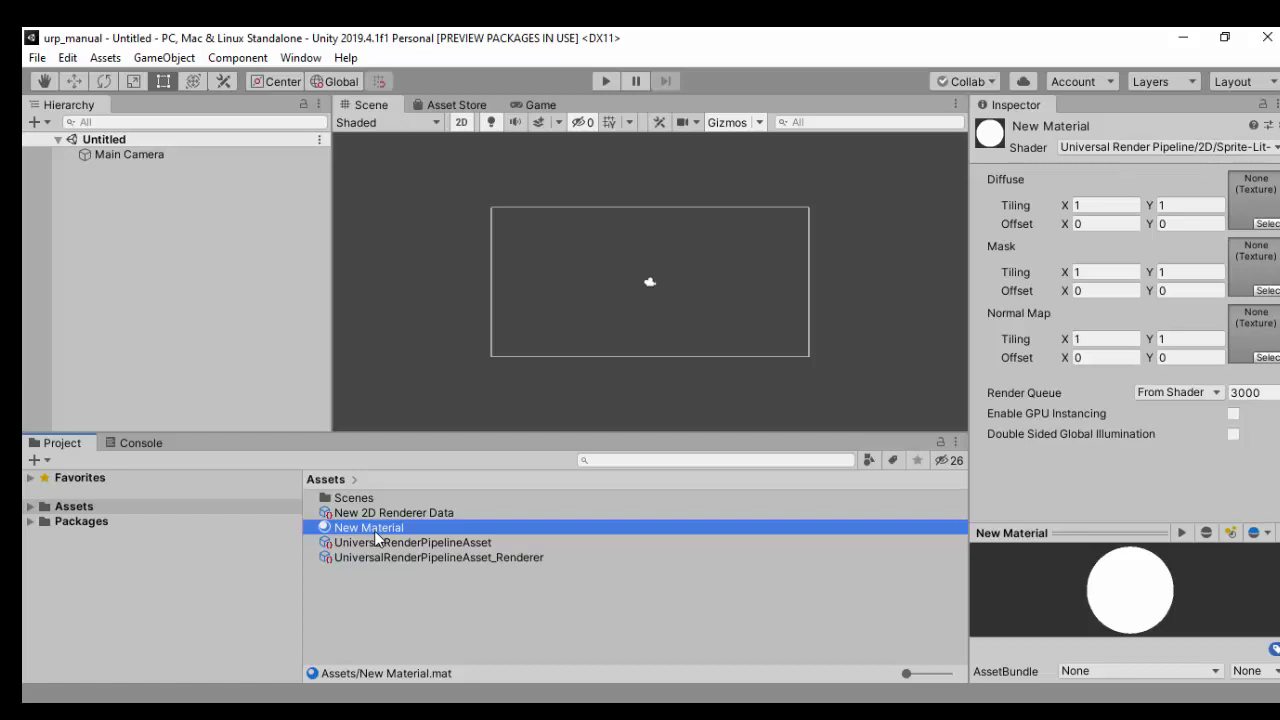
pyautogui.click(67, 57)
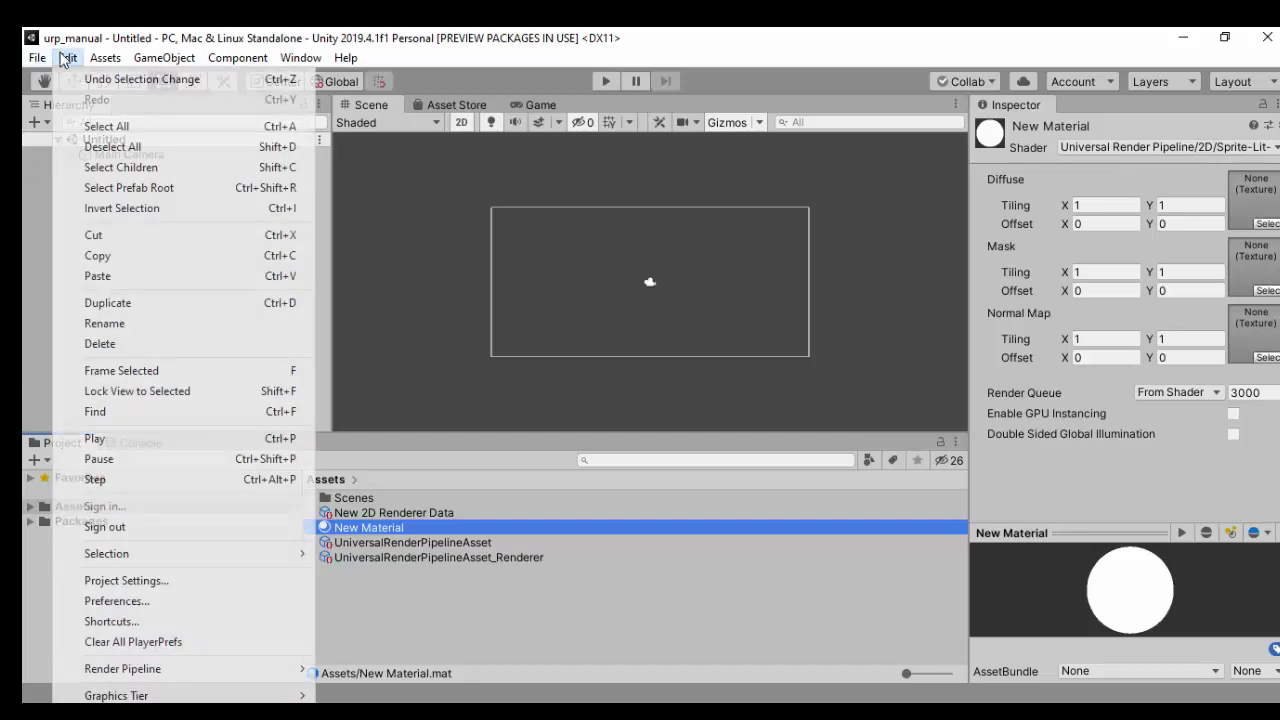
pyautogui.moveTo(136, 669)
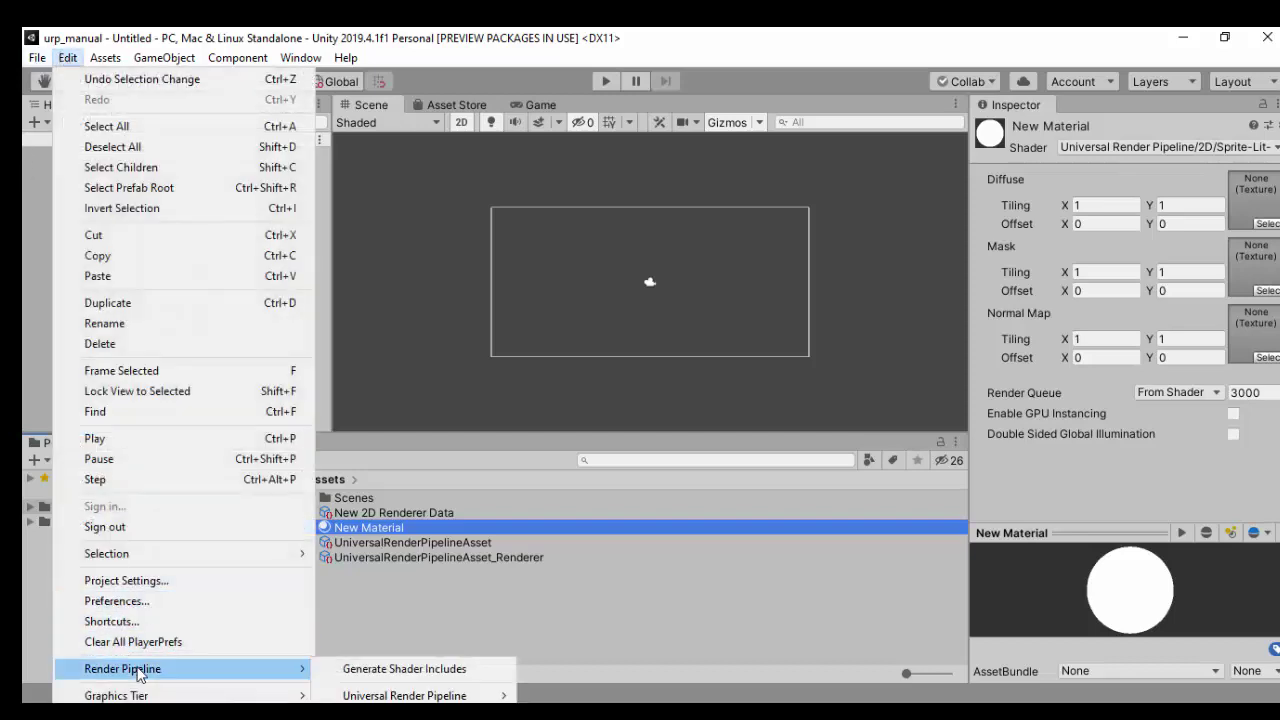
pyautogui.moveTo(376, 698)
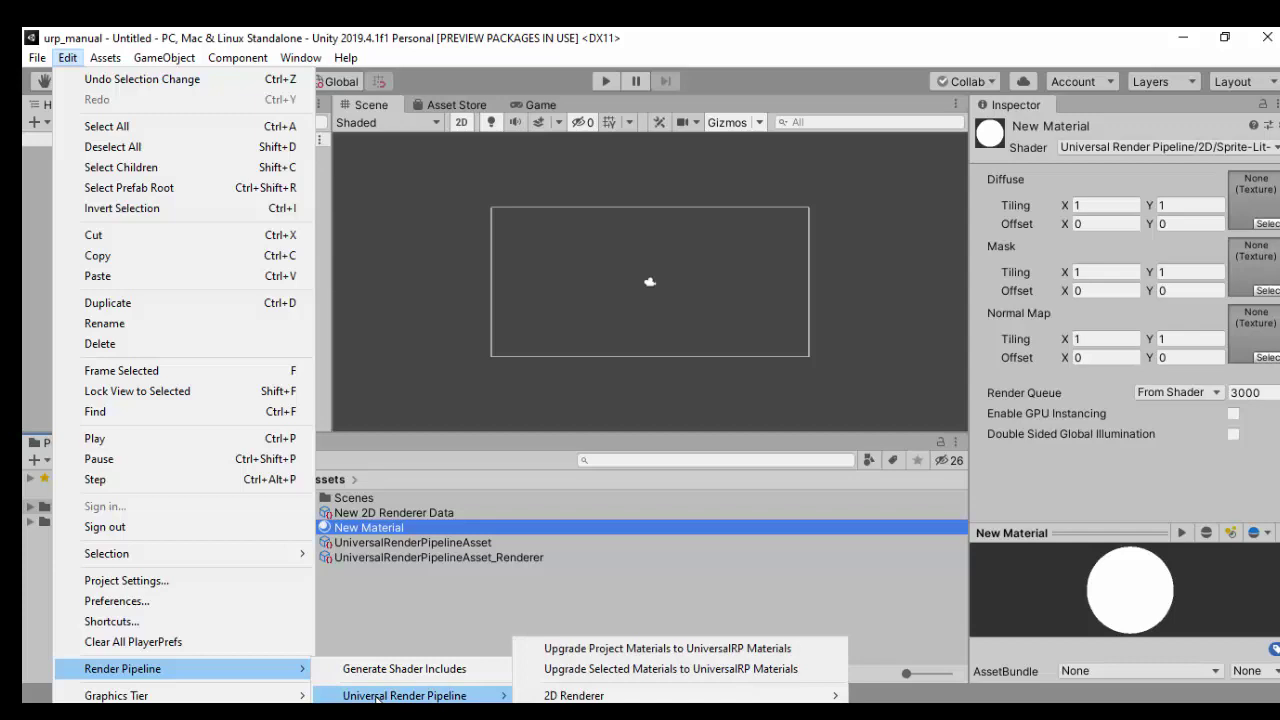